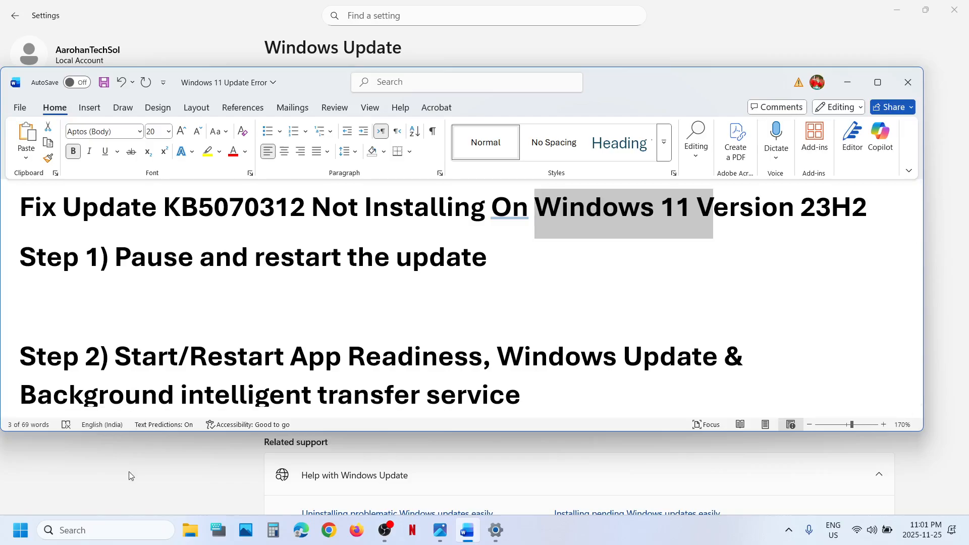
Pause Windows updates for 1 week in the Settings window and resume them to restart the update check.
click(129, 475)
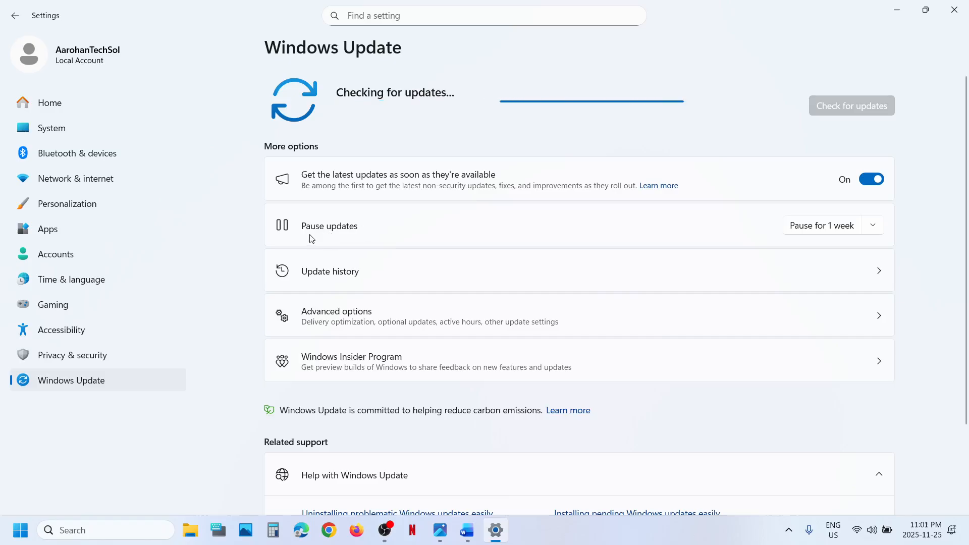
click(813, 225)
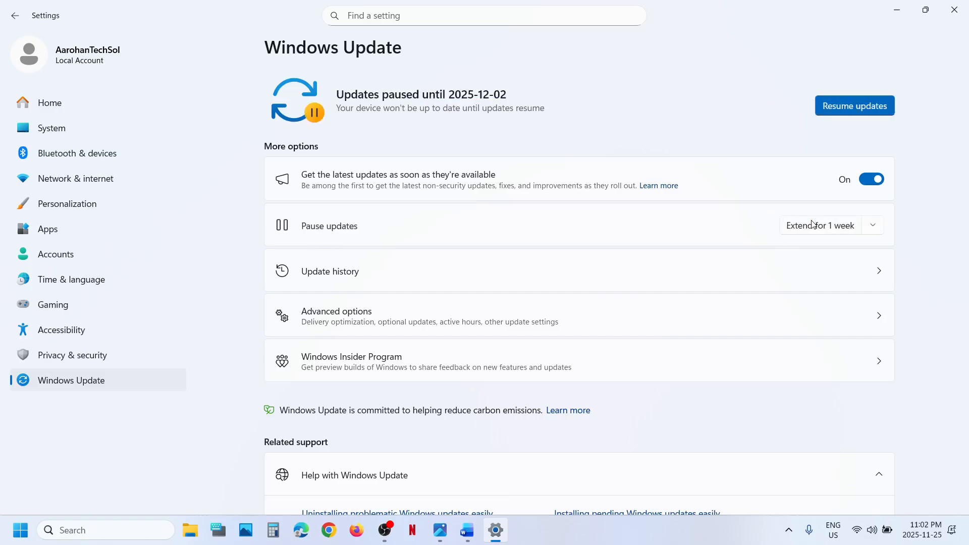
click(838, 114)
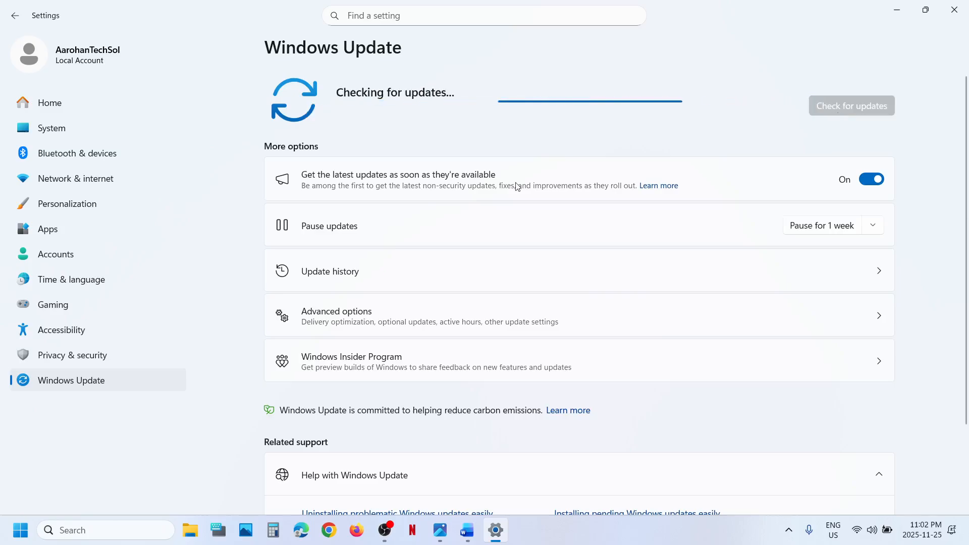
Search Windows for "services" and open the Services console.
click(121, 531)
text(services)
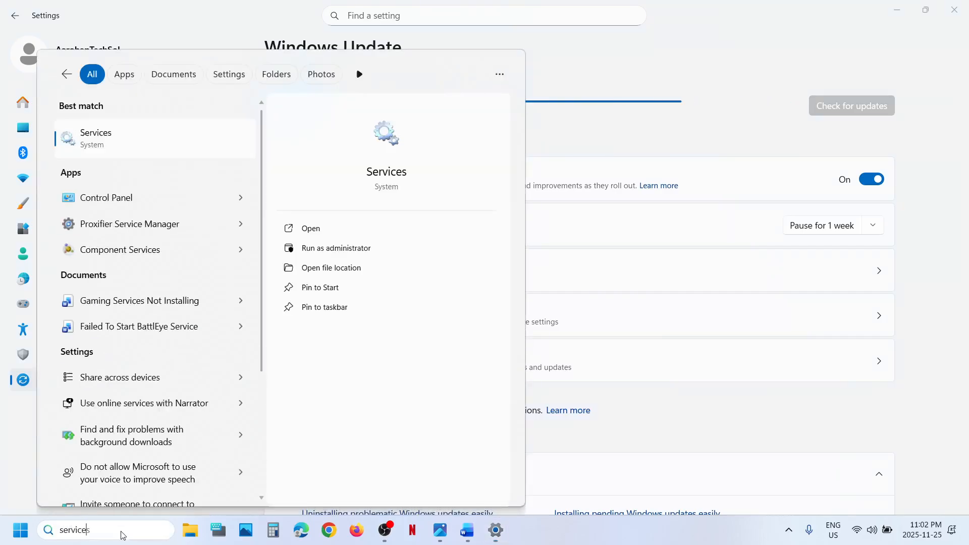
key(Return)
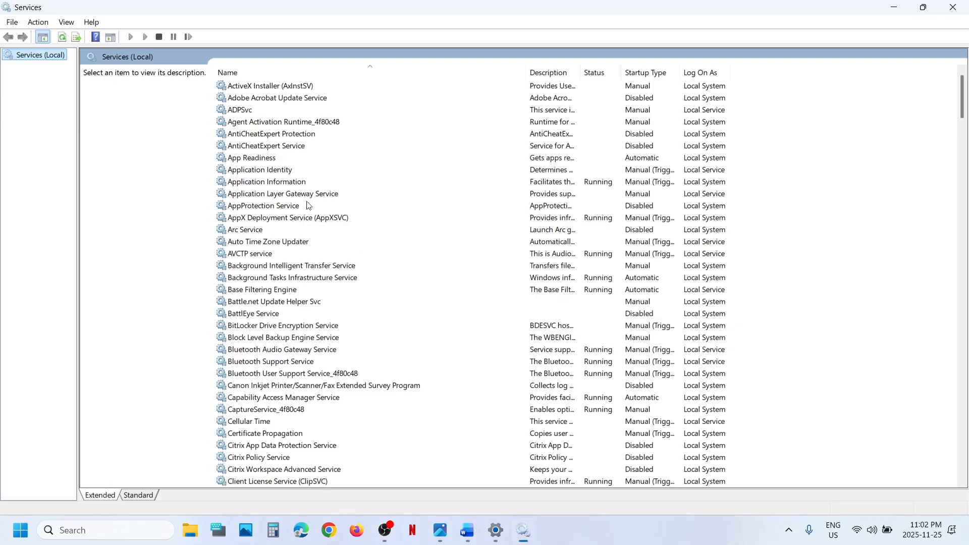
Set the App Readiness service's startup type to Automatic and start the service.
click(249, 159)
double_click(279, 161)
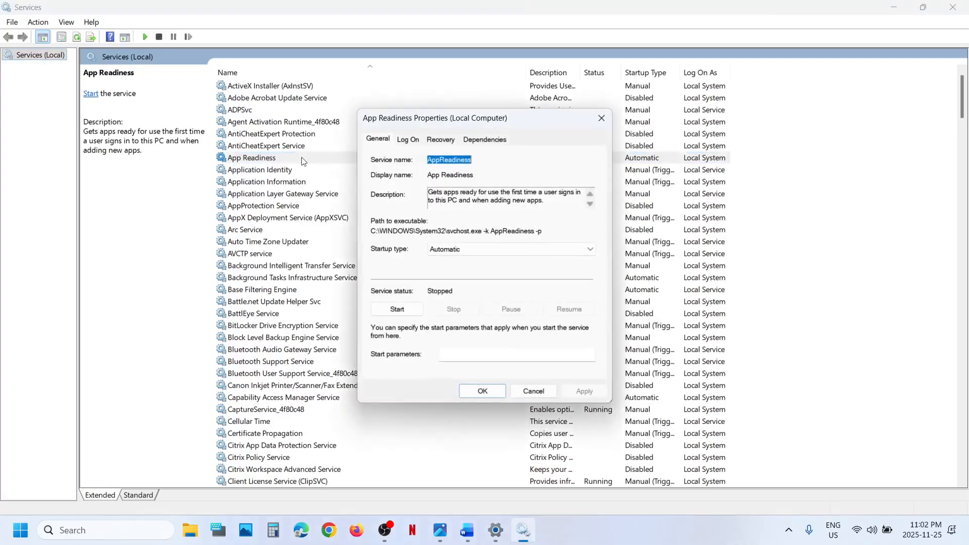
click(452, 249)
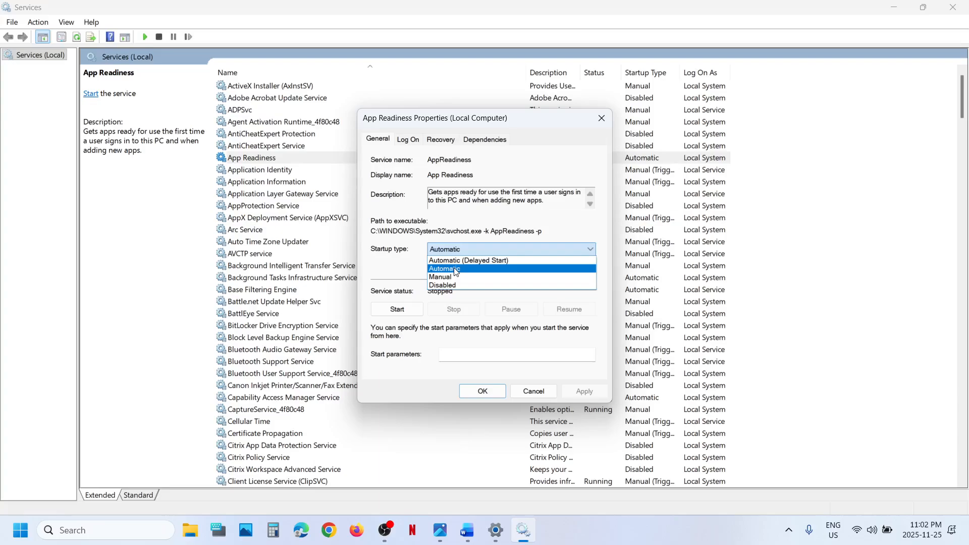
click(579, 385)
click(579, 384)
click(396, 310)
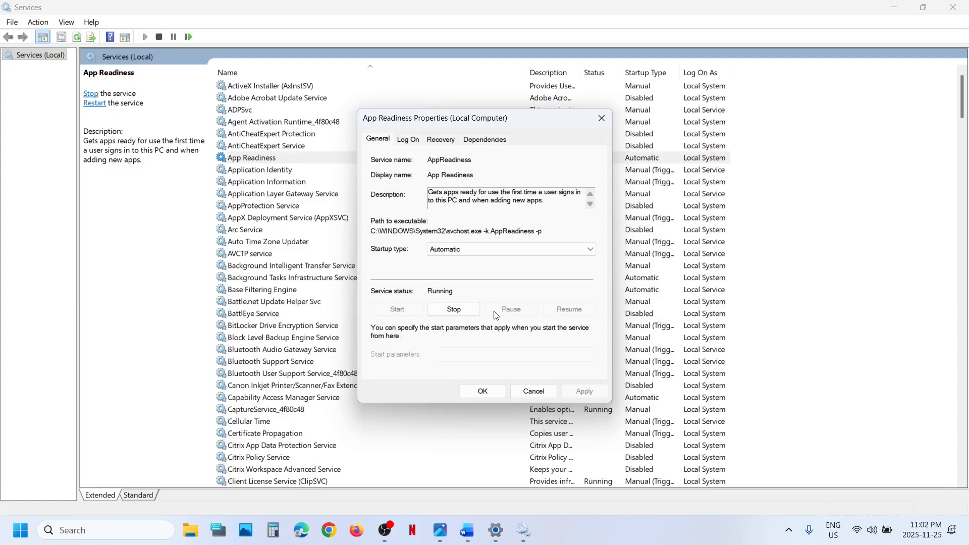
click(483, 393)
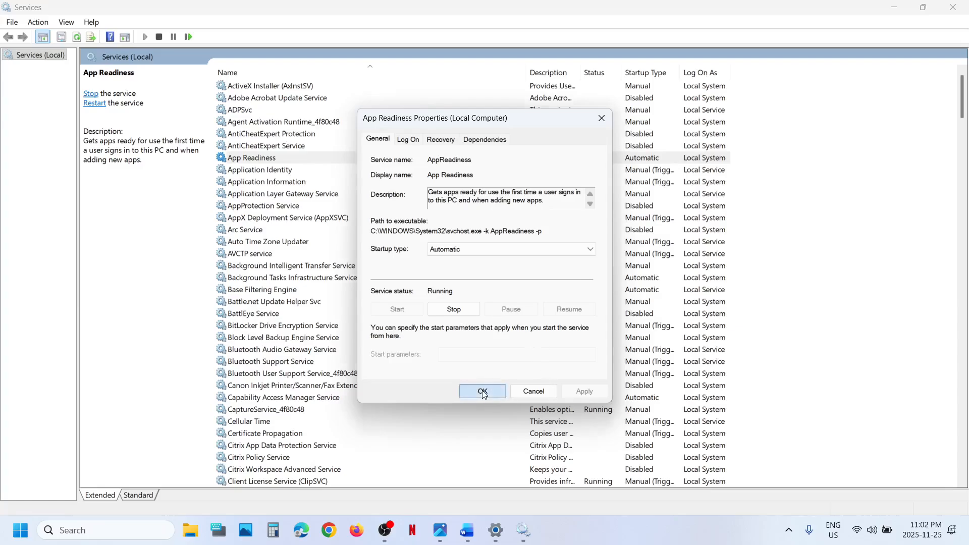
Restart the App Readiness service.
click(259, 159)
right_click(259, 159)
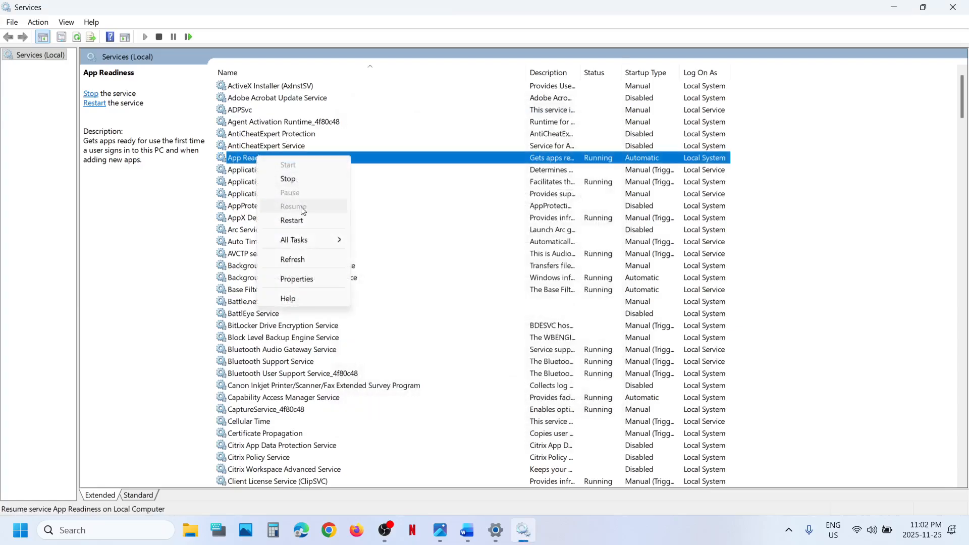
click(295, 218)
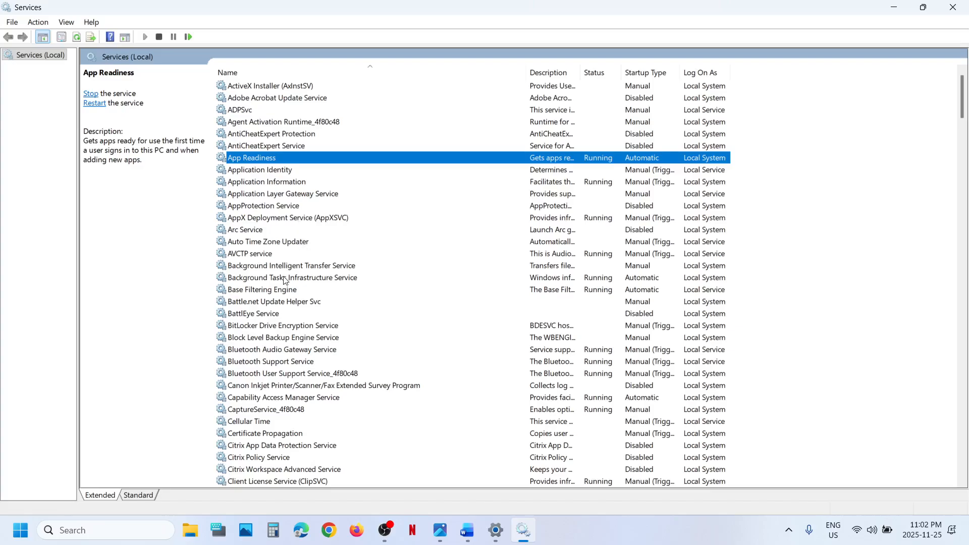
Set the Background Intelligent Transfer Service's startup type to Automatic and start the service.
click(280, 267)
double_click(329, 267)
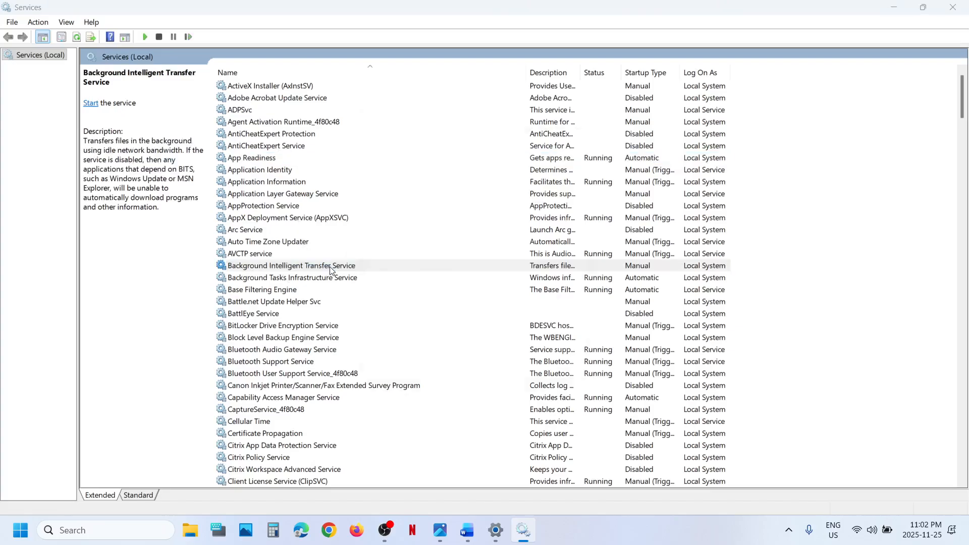
click(487, 250)
click(487, 268)
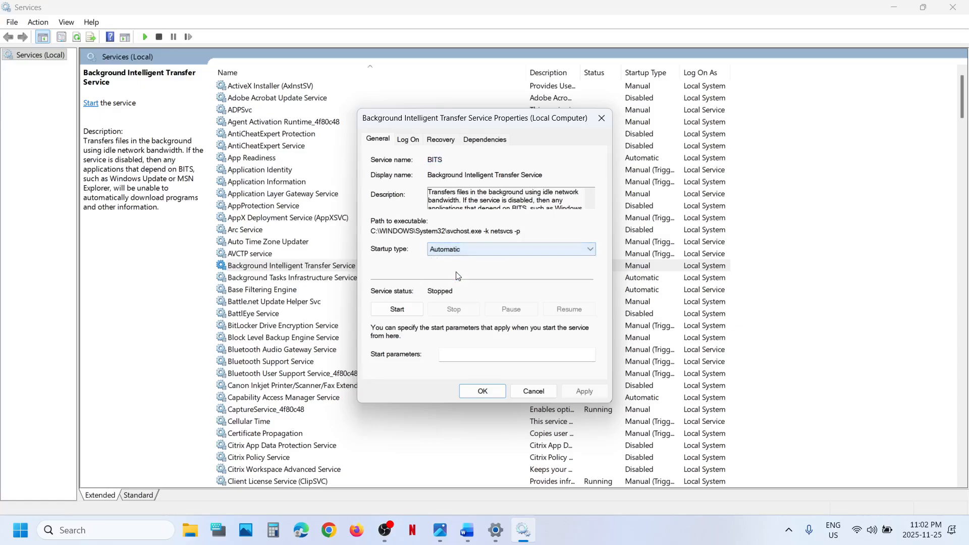
click(585, 392)
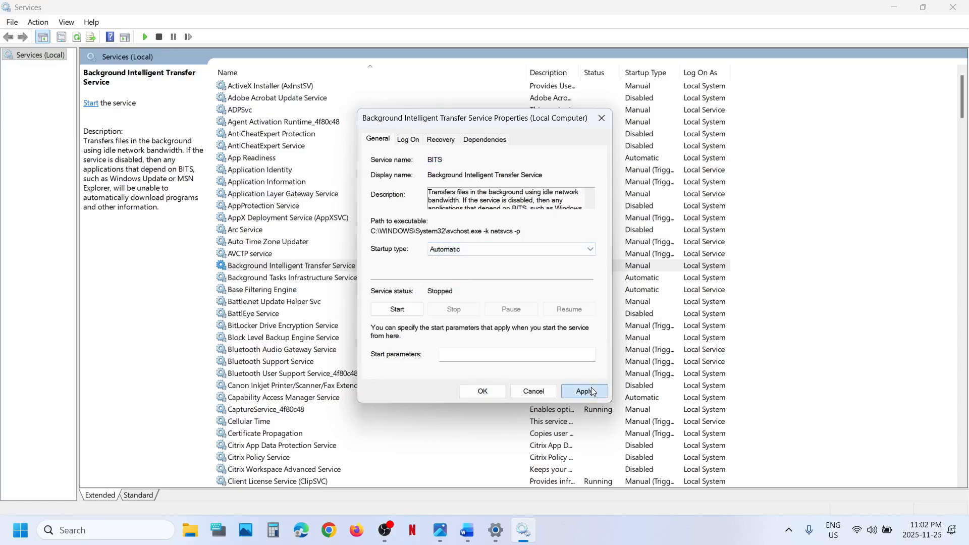
click(407, 314)
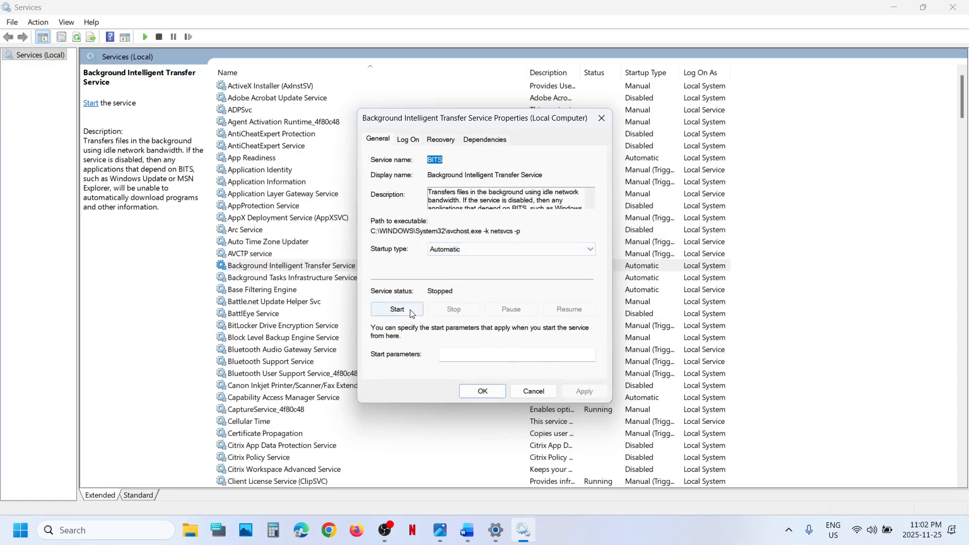
click(481, 392)
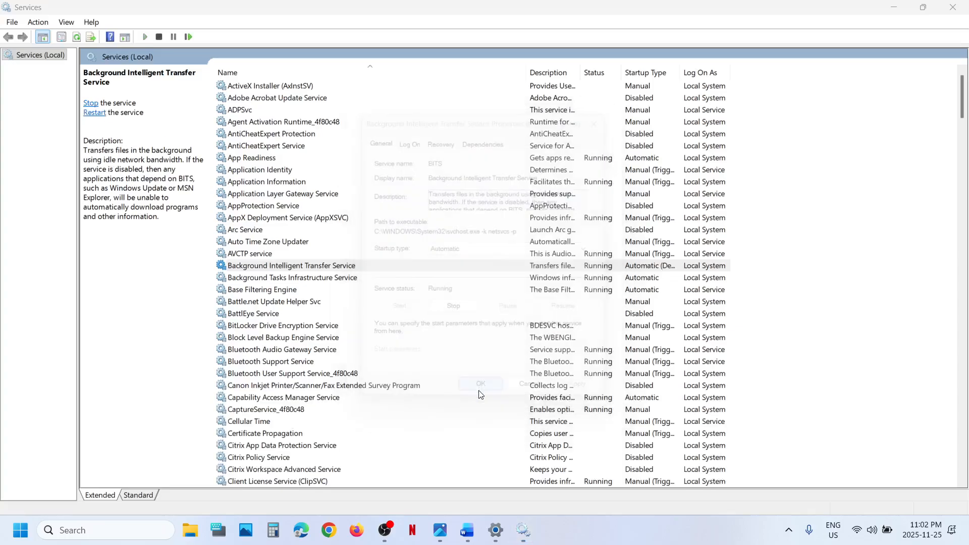
Restart the Background Intelligent Transfer Service.
right_click(257, 271)
click(302, 331)
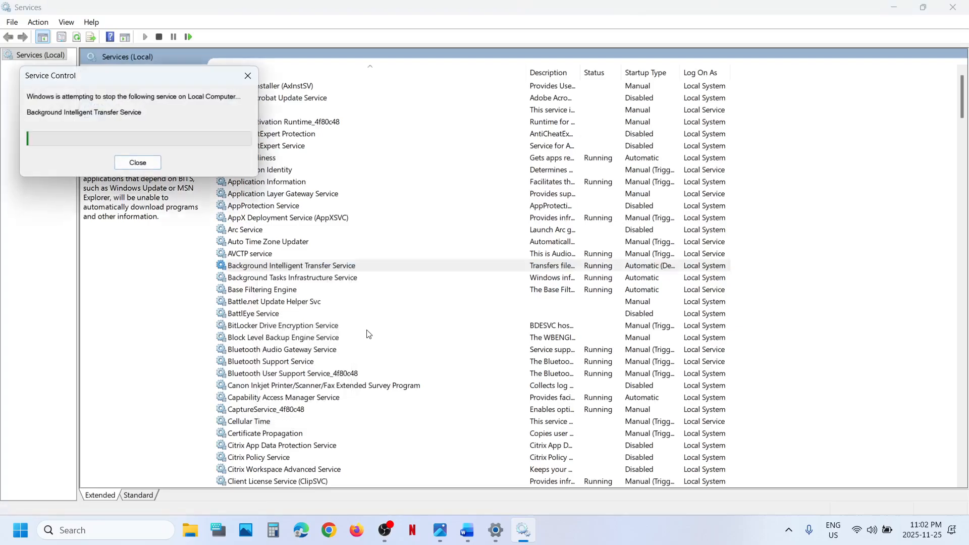
Find the Windows Update service and apply Automatic as its startup type.
click(312, 374)
key(w)
scroll(312, 373, down, 7)
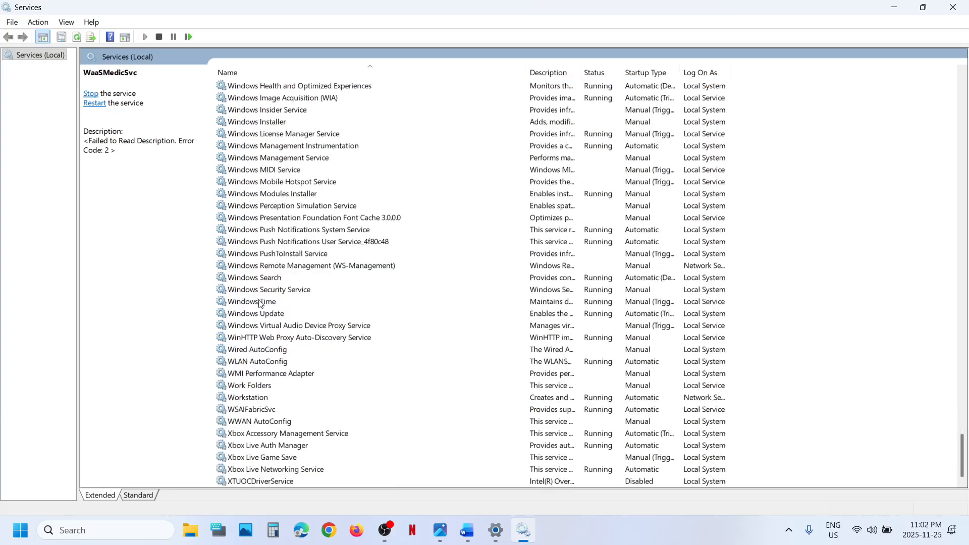
click(255, 314)
double_click(320, 317)
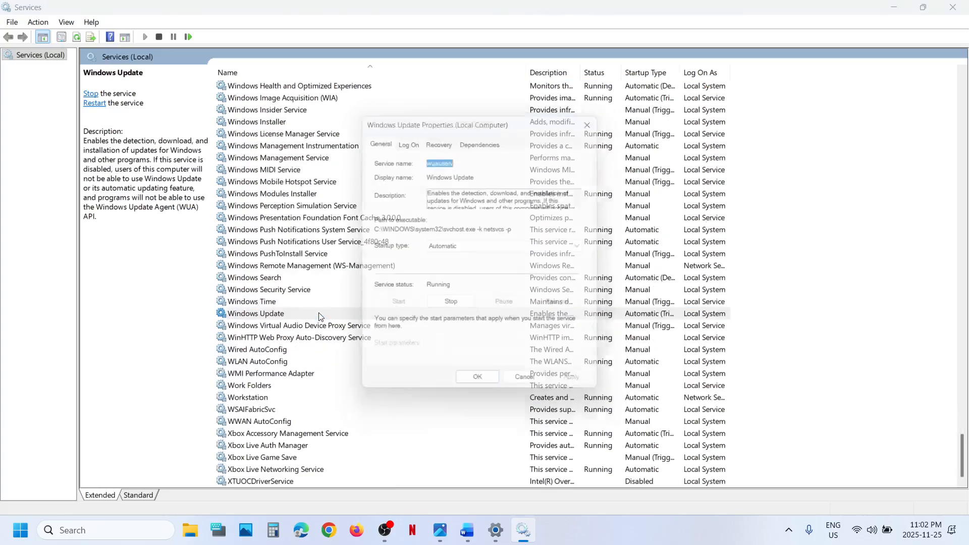
click(458, 247)
click(461, 269)
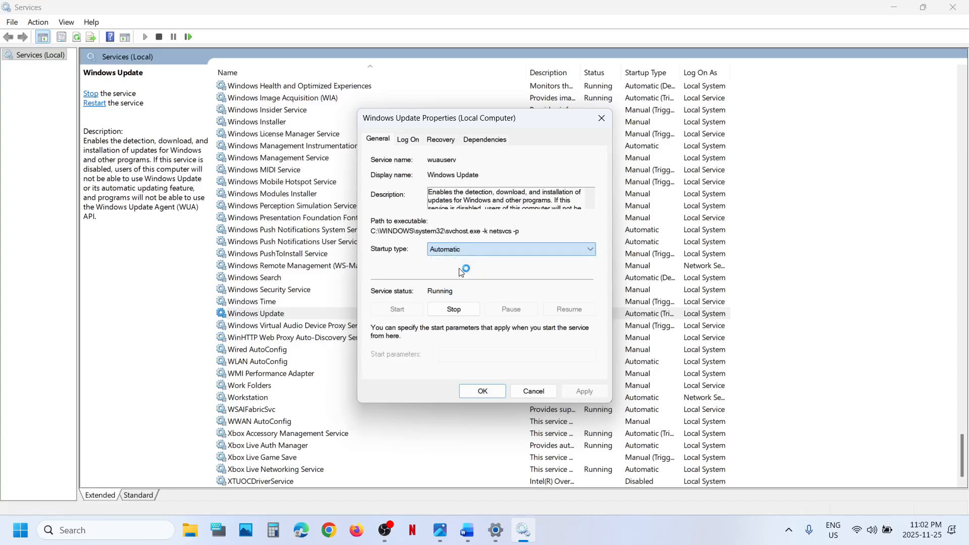
click(585, 389)
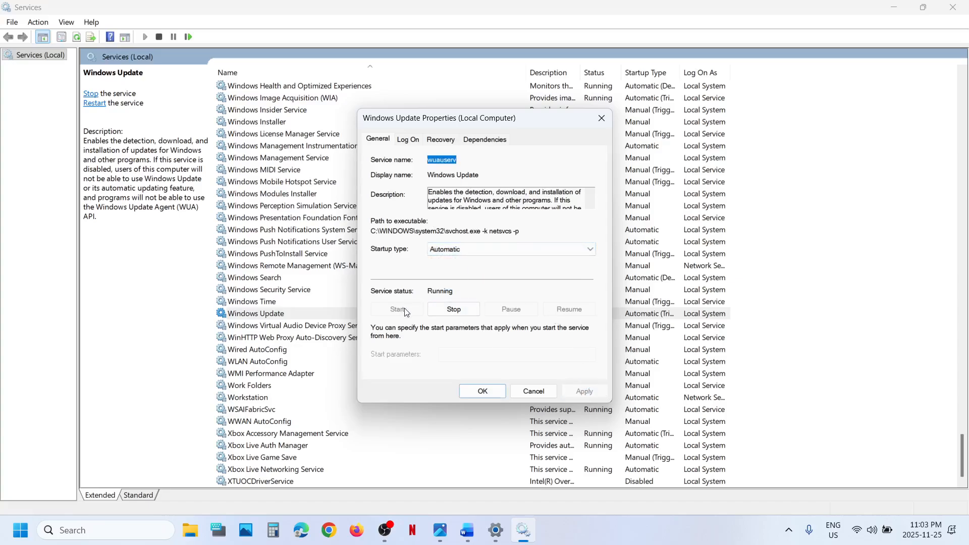
click(481, 390)
Restart the Windows Update service and close the Services console.
right_click(261, 313)
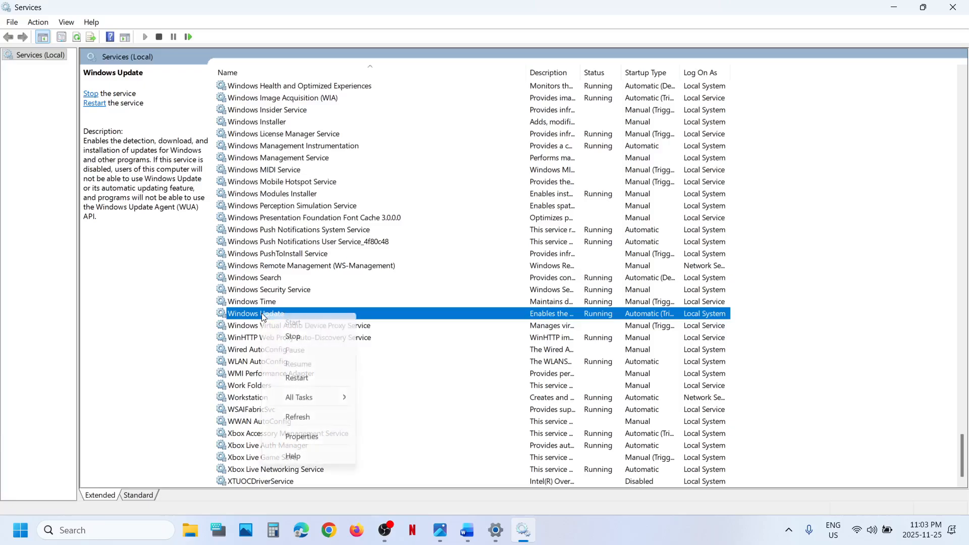
click(297, 378)
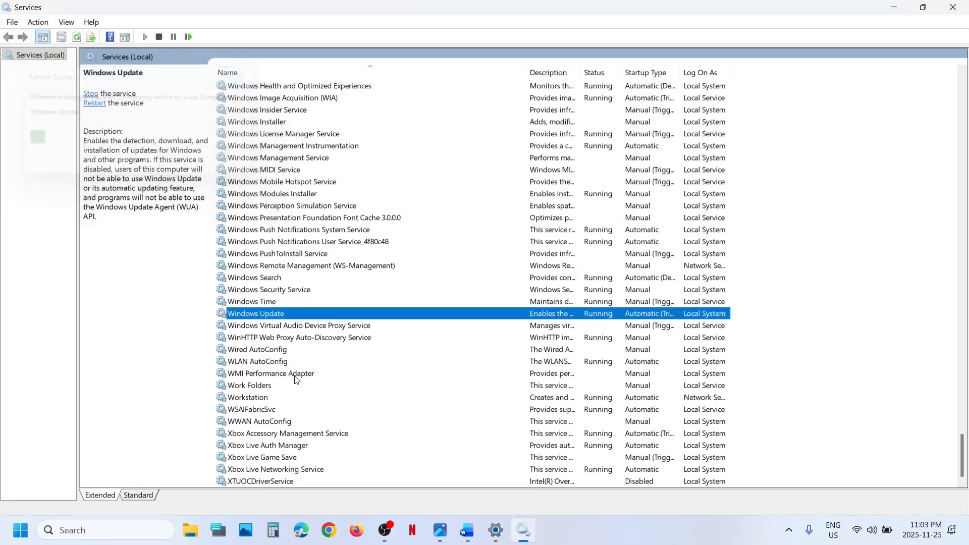
click(953, 7)
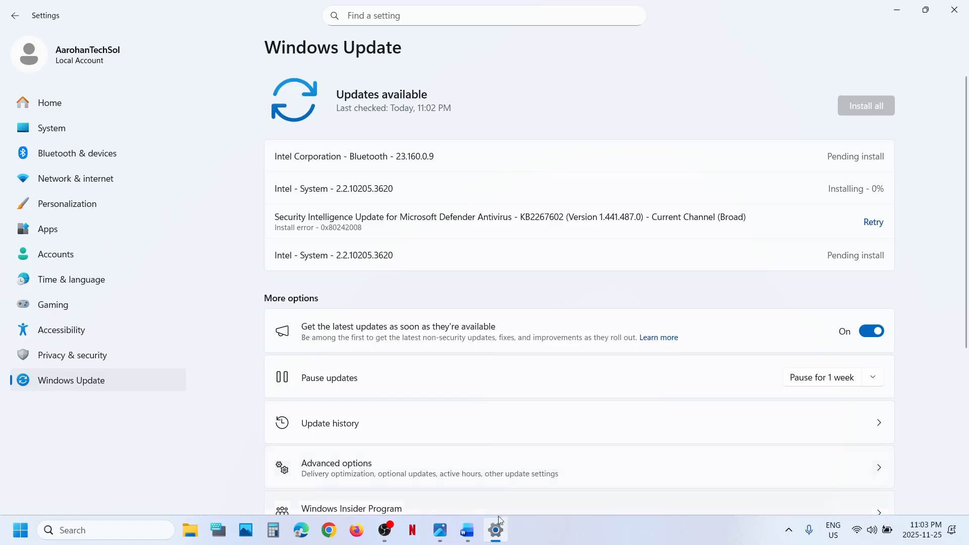
Look up the SFC and DISM commands in the Word document and open Command Prompt as administrator, allowing it to make changes.
click(467, 530)
scroll(224, 344, down, 5)
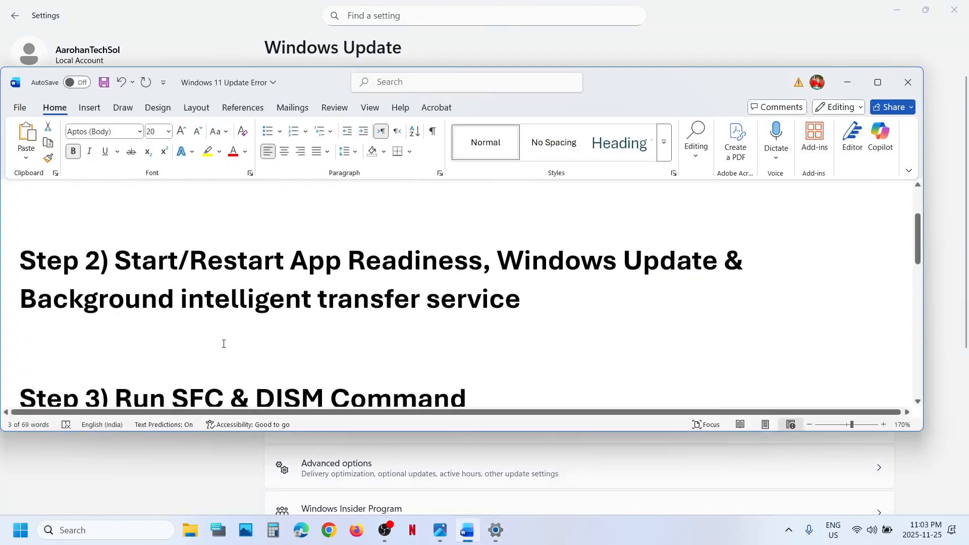
scroll(130, 351, down, 1)
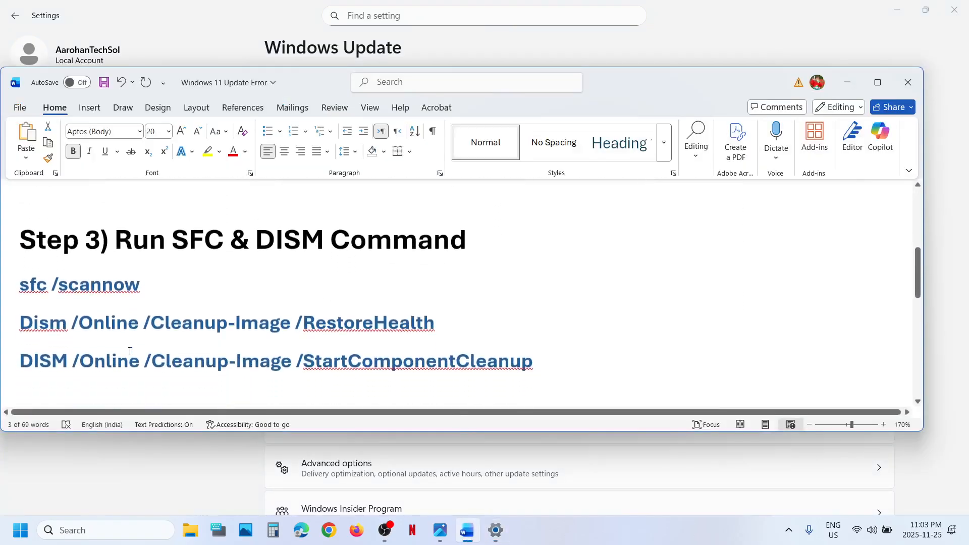
click(126, 477)
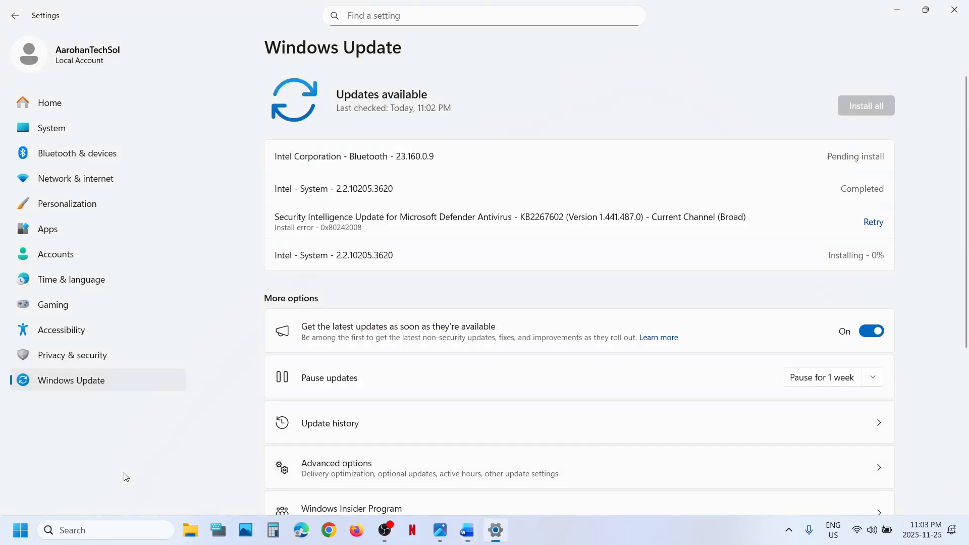
click(136, 529)
text(cmd)
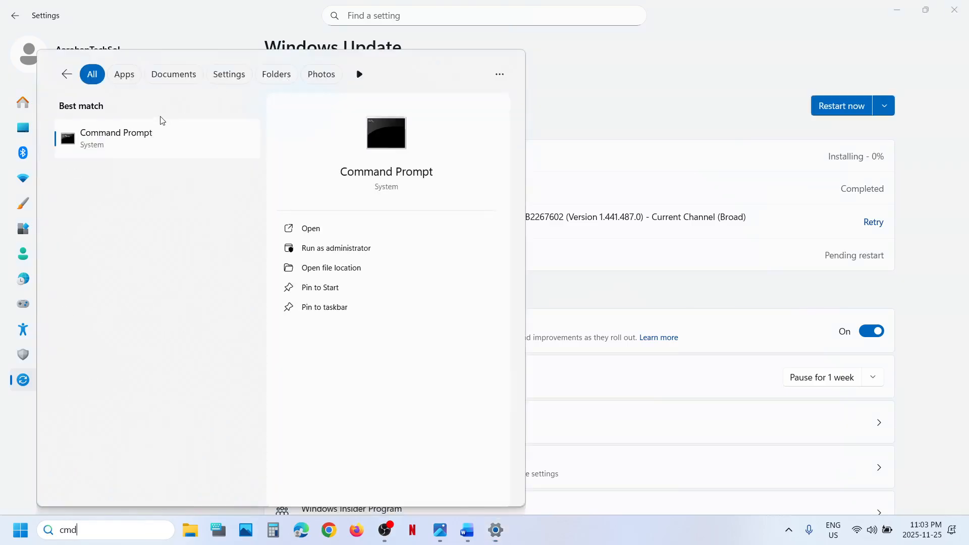
right_click(144, 137)
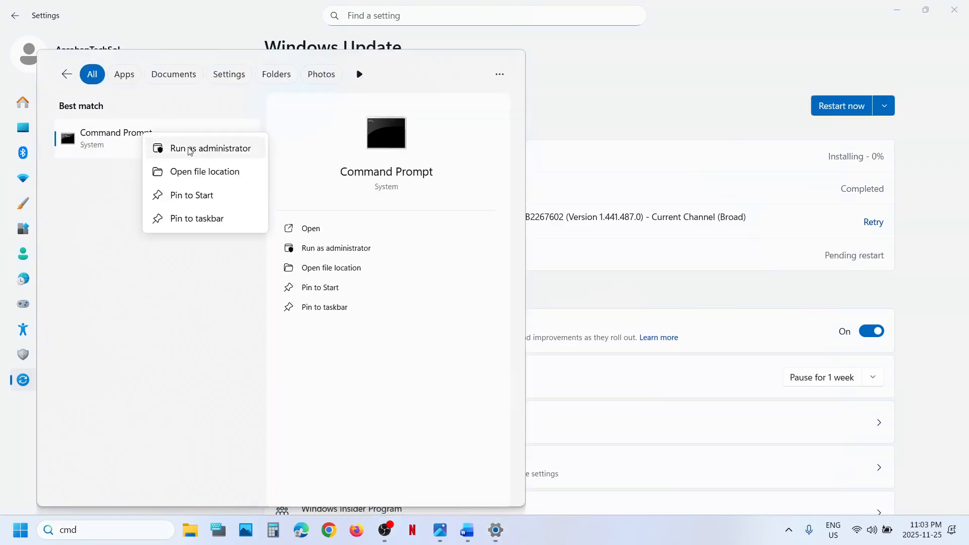
click(210, 151)
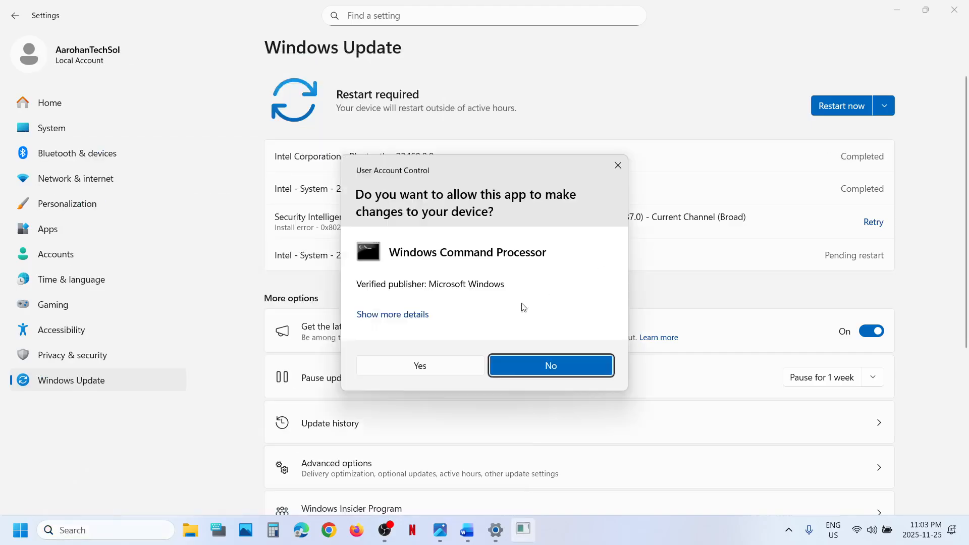
click(437, 364)
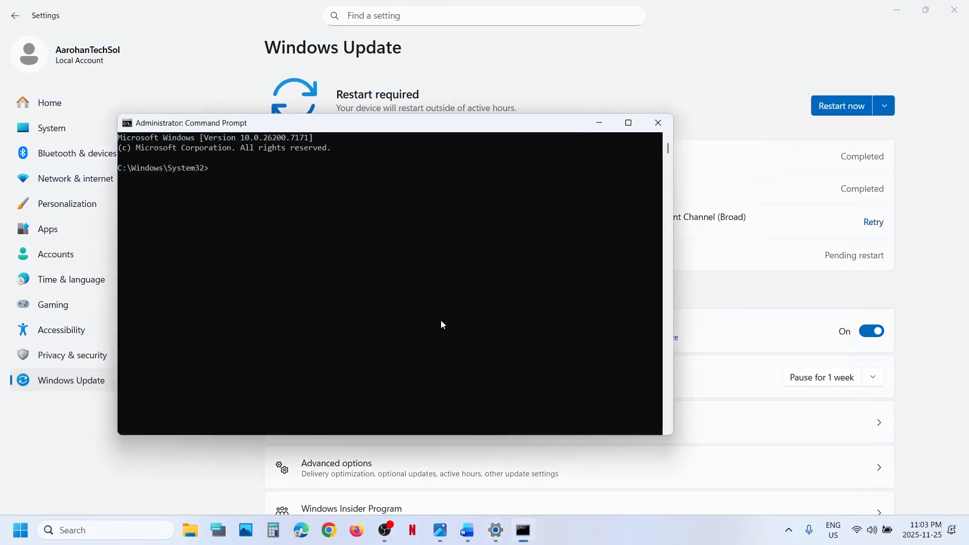
Copy the command sfc /scannow from the Word document and run it in the administrator Command Prompt.
key(alt+Tab)
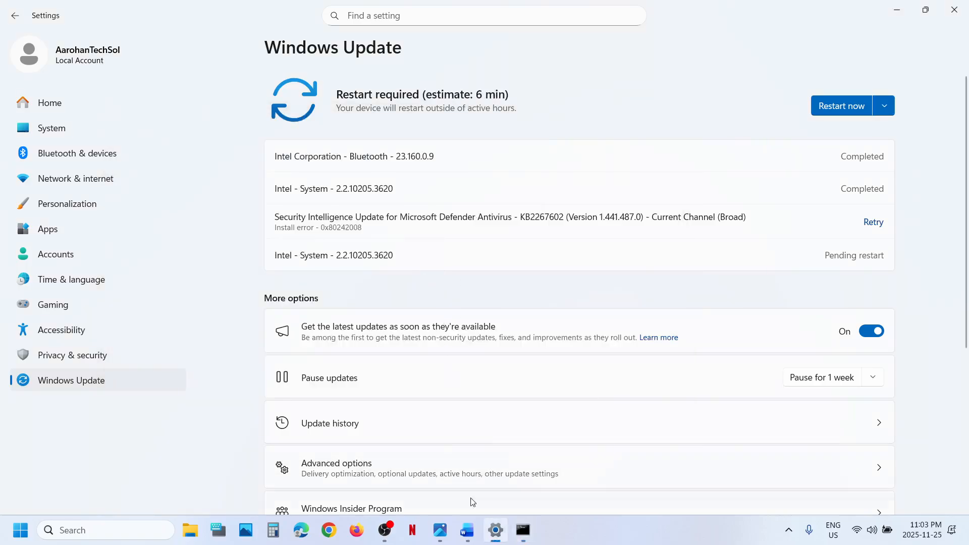
click(464, 525)
double_click(134, 281)
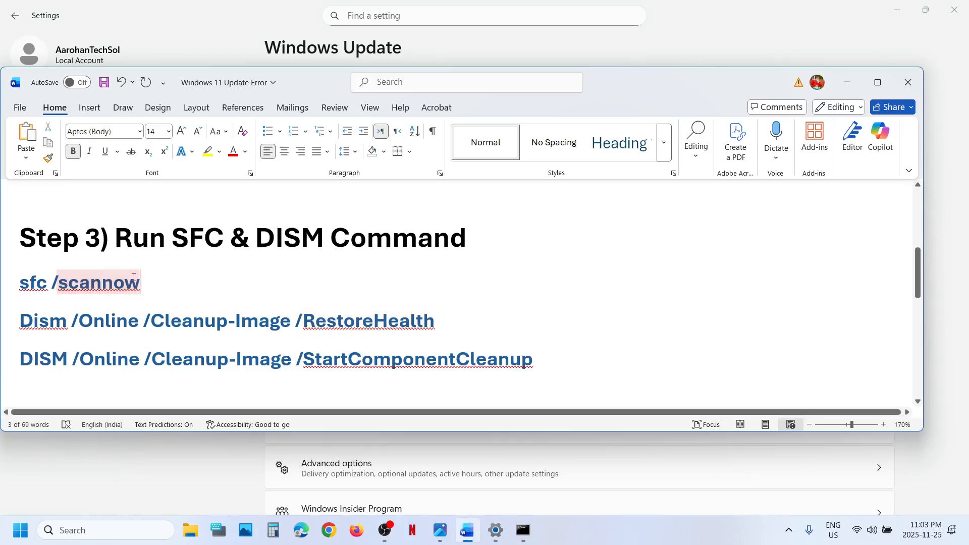
triple_click(133, 281)
key(super+c)
click(510, 529)
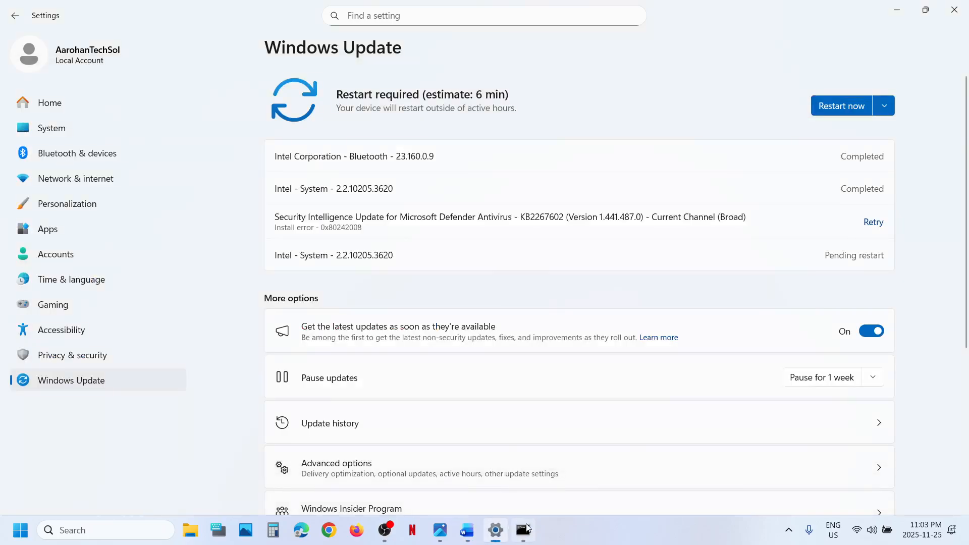
click(523, 531)
right_click(374, 247)
key(Return)
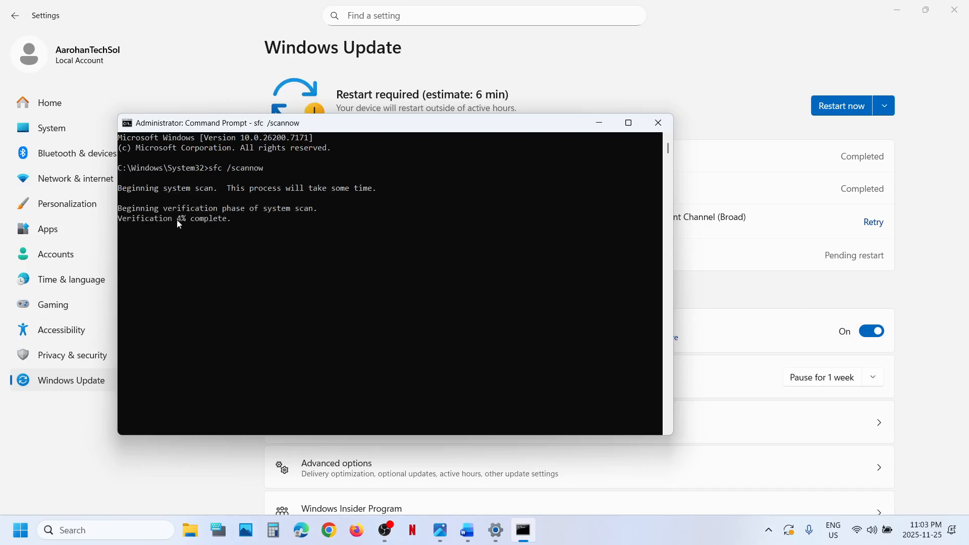
Copy the command Dism /Online /Cleanup-Image /RestoreHealth from the Word document and switch to the Command Prompt running the system scan.
click(470, 536)
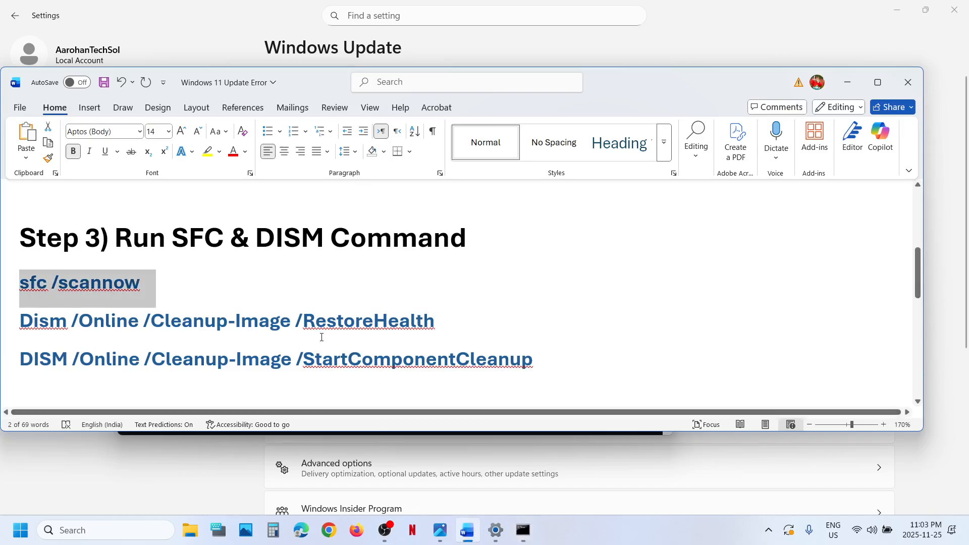
triple_click(258, 321)
key(ctrl+c)
key(alt+Tab)
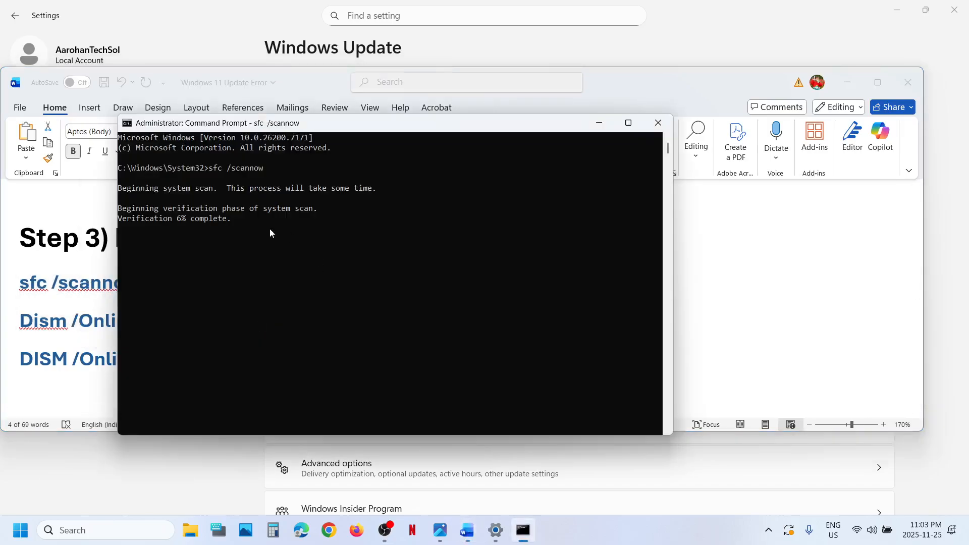
key(alt+Tab)
key(alt+Tab)
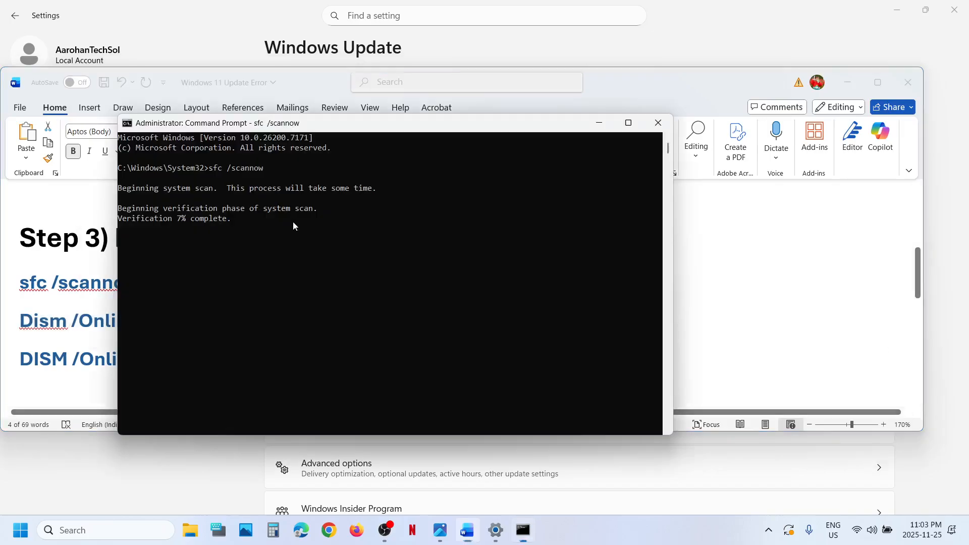
key(alt+Tab)
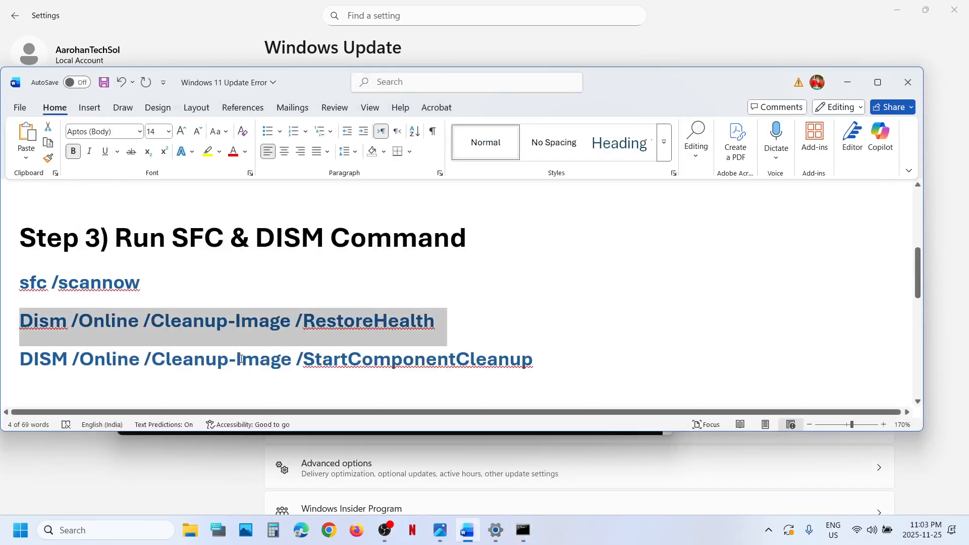
Copy the command DISM /Online /Cleanup-Image /StartComponentCleanup from the Word document, switch to Command Prompt, and return to the Windows Update settings.
triple_click(240, 358)
key(ctrl+c)
key(alt+Tab)
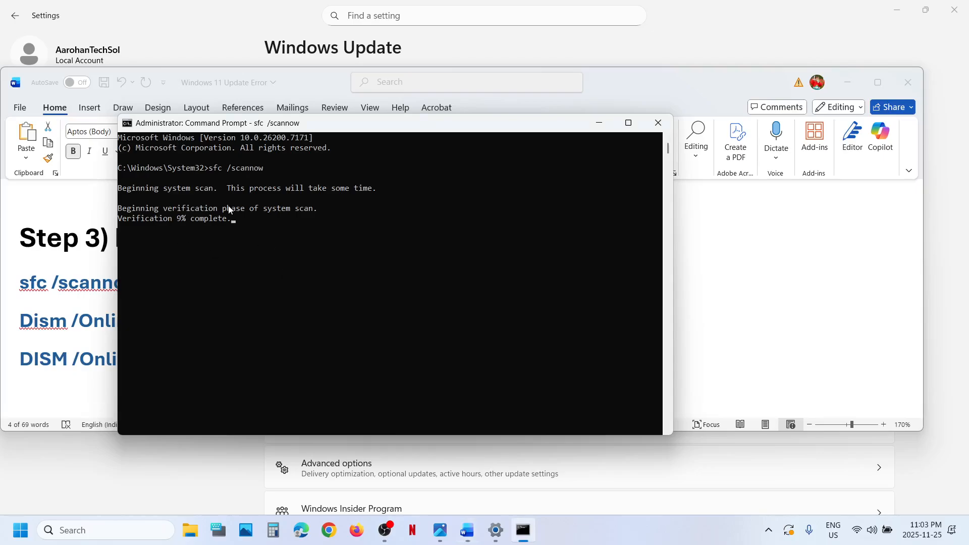
key(alt+Tab)
key(alt+Tab)
key(alt+Tab)
key(alt+Tab)
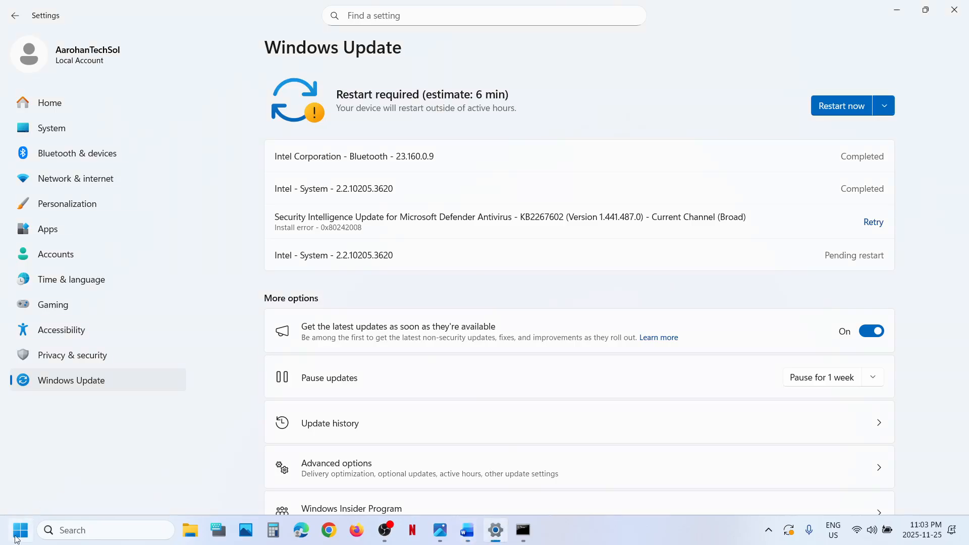
Check the Update and restart power option without choosing it, and retry the failed Microsoft Defender Antivirus update KB2267602.
click(18, 536)
click(367, 486)
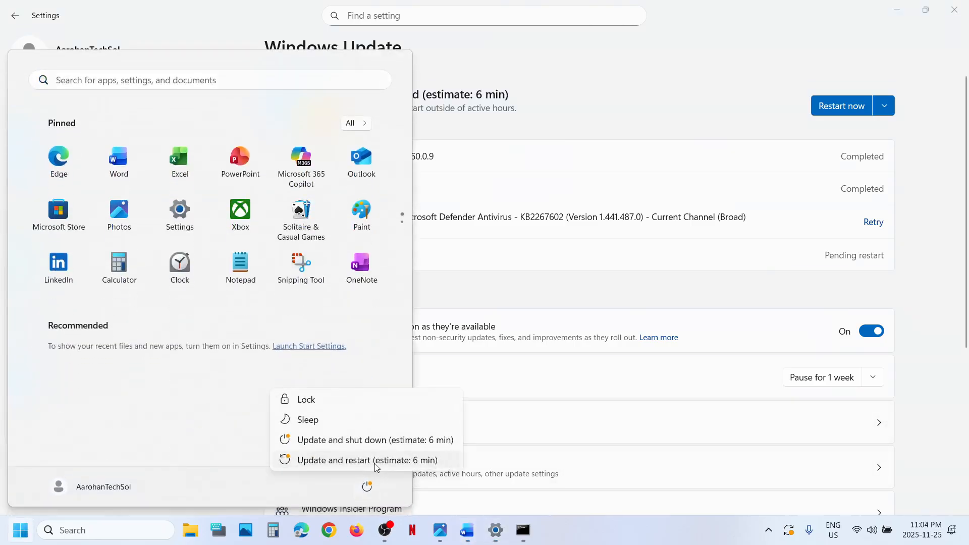
key(Escape)
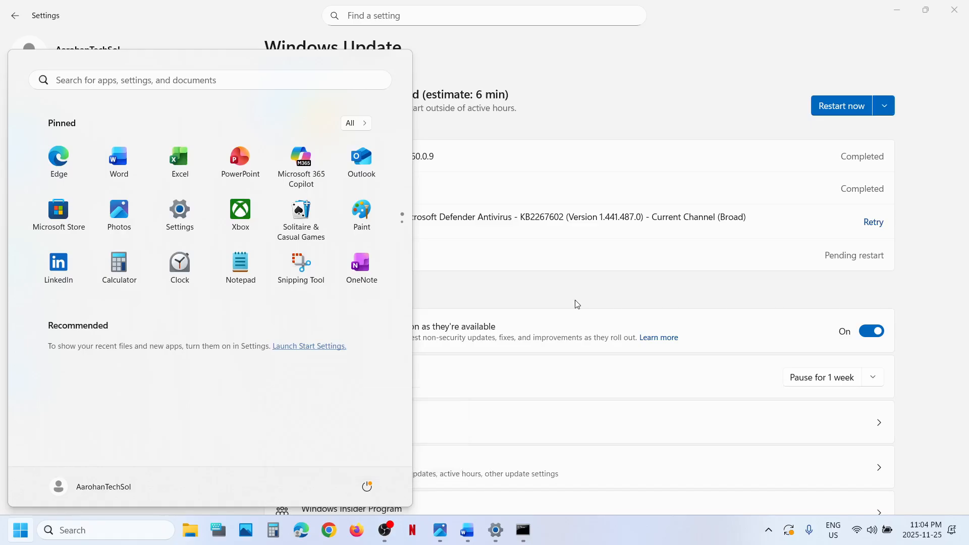
click(905, 250)
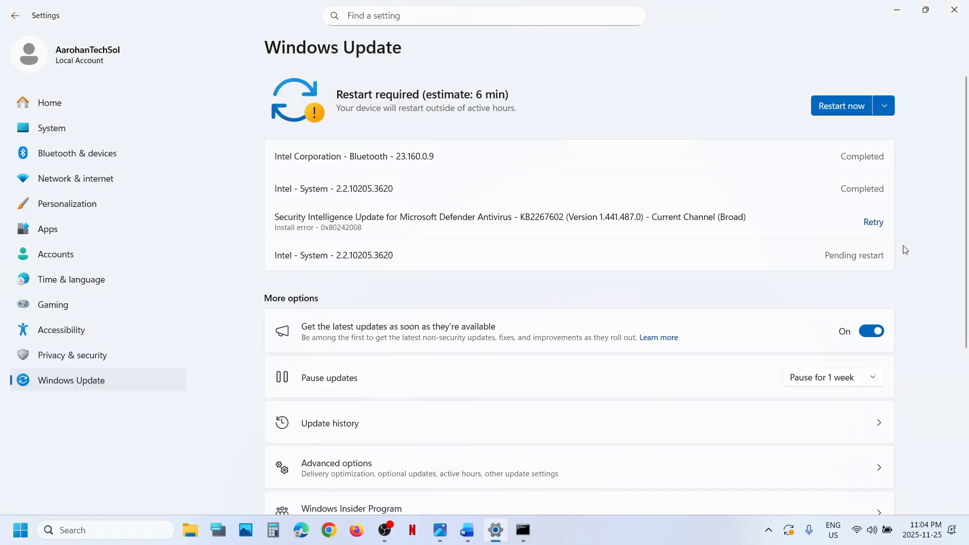
click(876, 227)
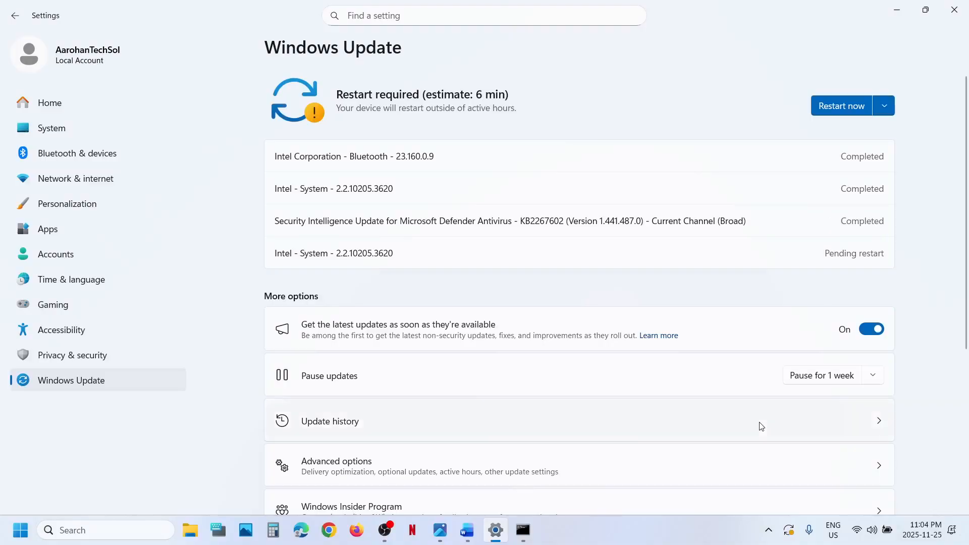
Find Step 4 in the Word document and open its Microsoft Update Catalog link in the browser.
click(467, 530)
triple_click(225, 349)
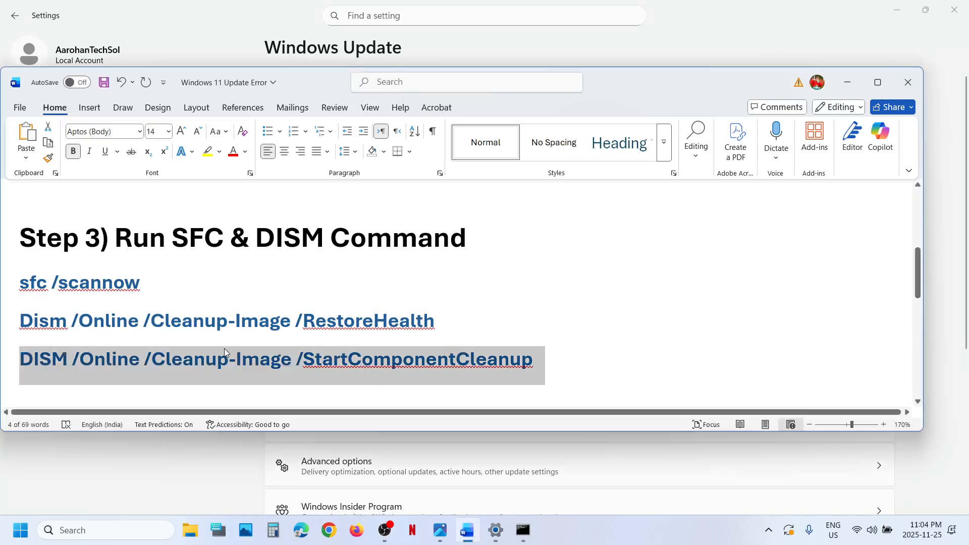
scroll(225, 348, down, 1)
scroll(225, 348, down, 2)
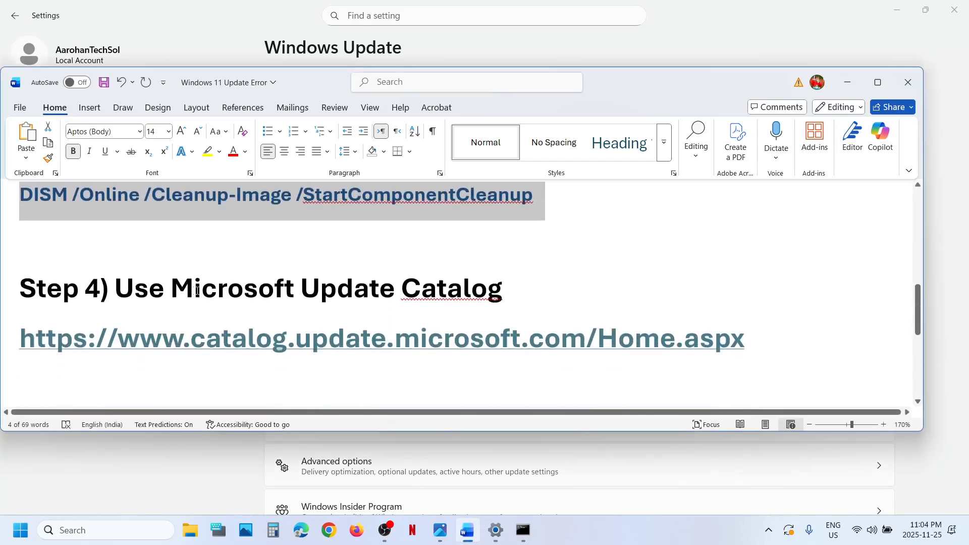
ctrl+click(320, 347)
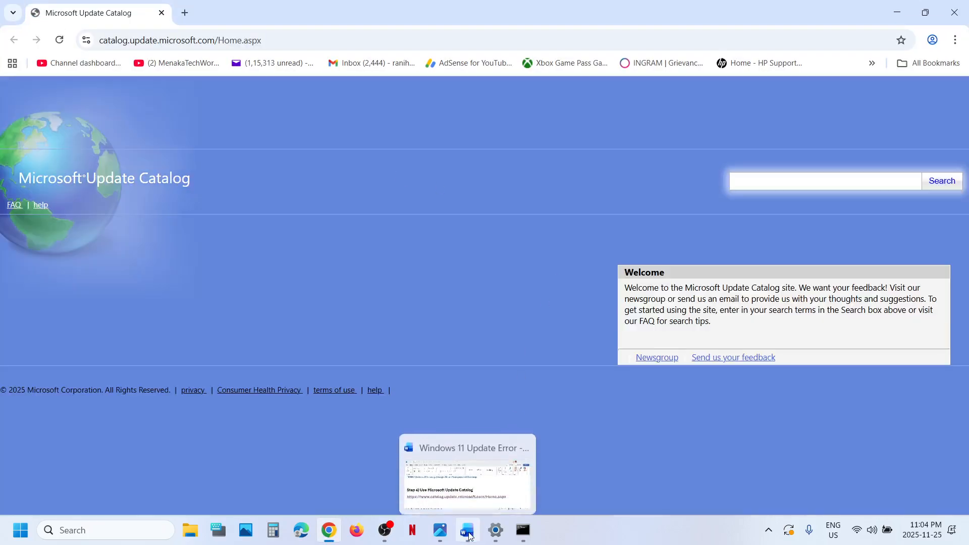
Copy the update number KB5070312 from the Word document's title and search the Microsoft Update Catalog for it.
click(469, 529)
scroll(367, 236, up, 10)
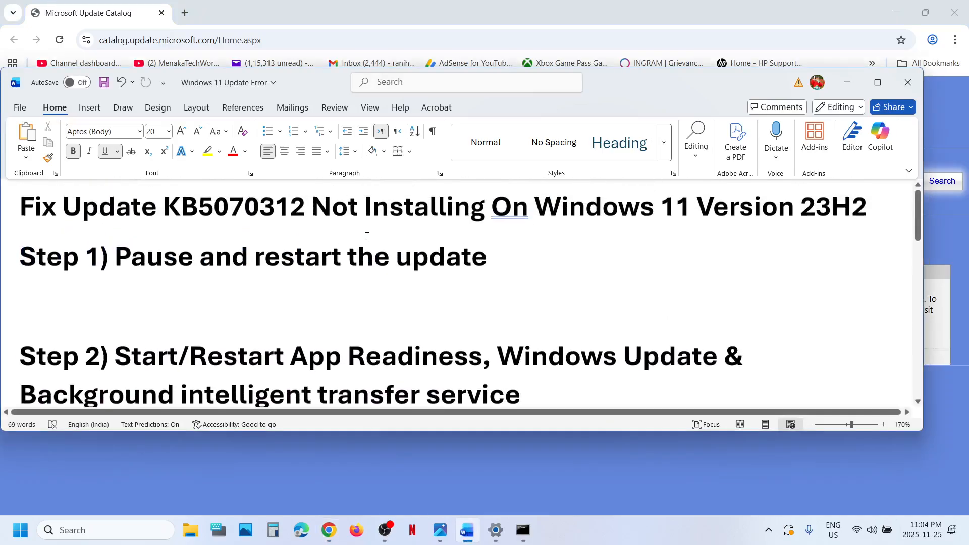
triple_click(248, 212)
double_click(247, 212)
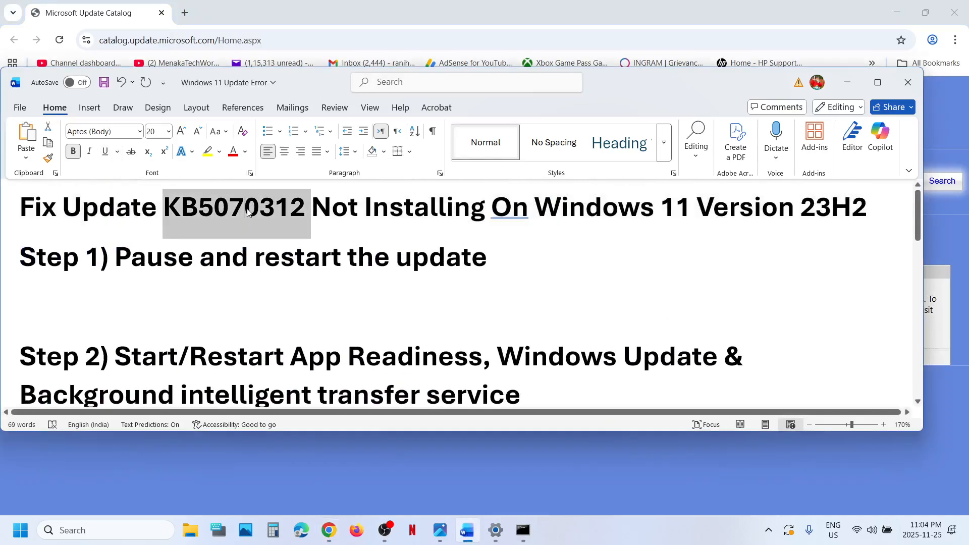
triple_click(247, 212)
double_click(247, 212)
key(ctrl+c)
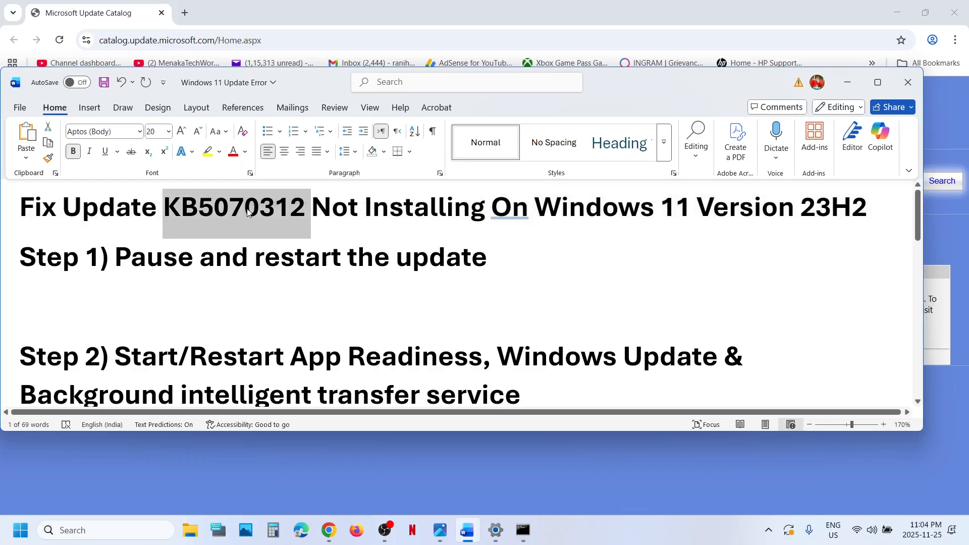
click(241, 441)
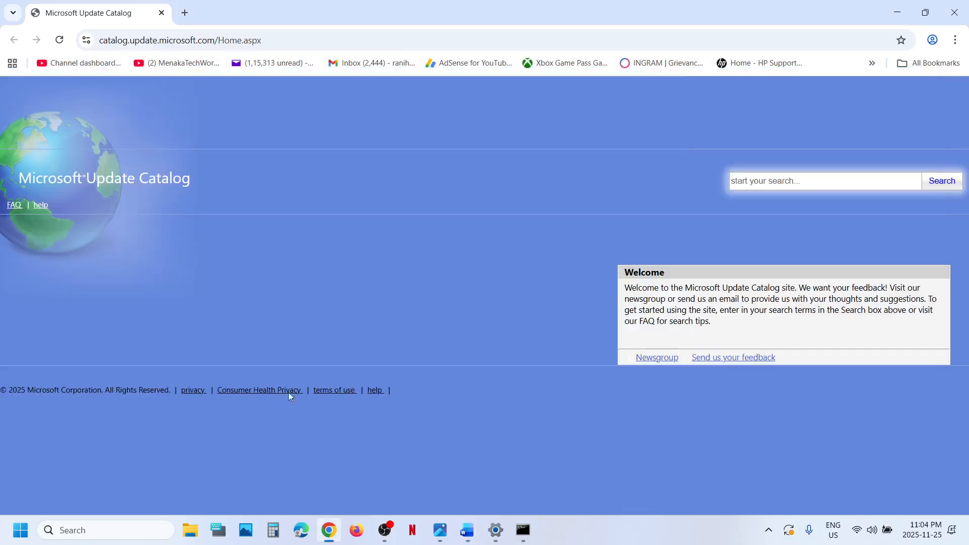
click(765, 187)
key(ctrl+v)
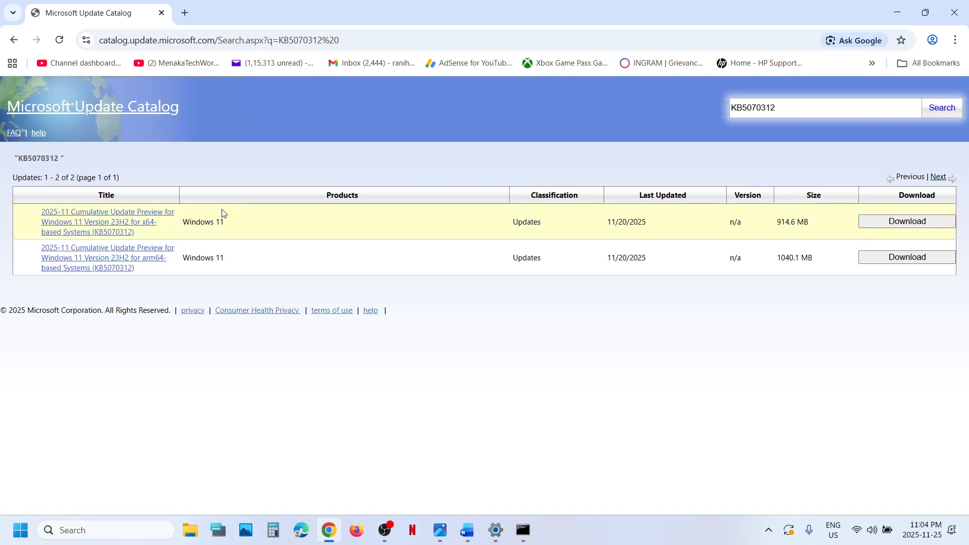
Check the system type in the Settings app's System About page and return to the catalog results.
key(super+i)
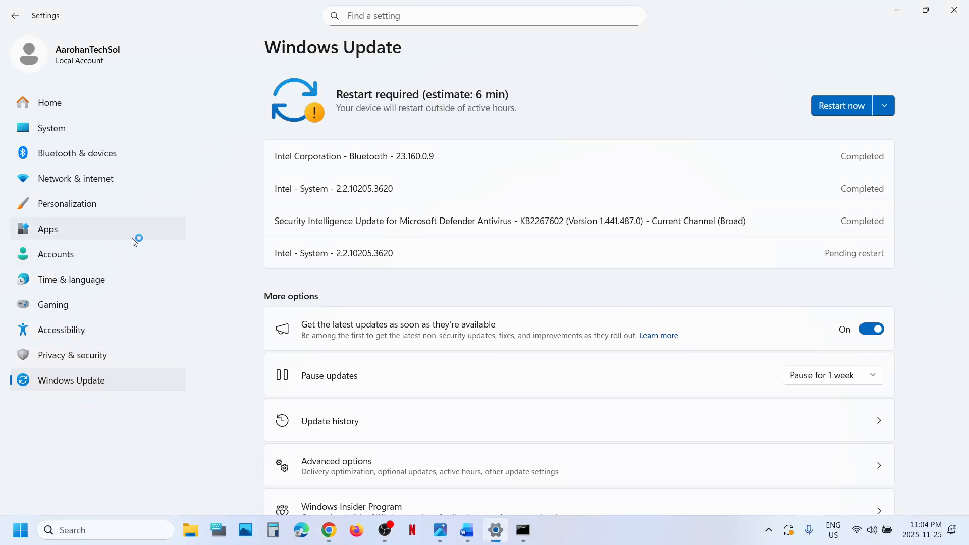
click(65, 136)
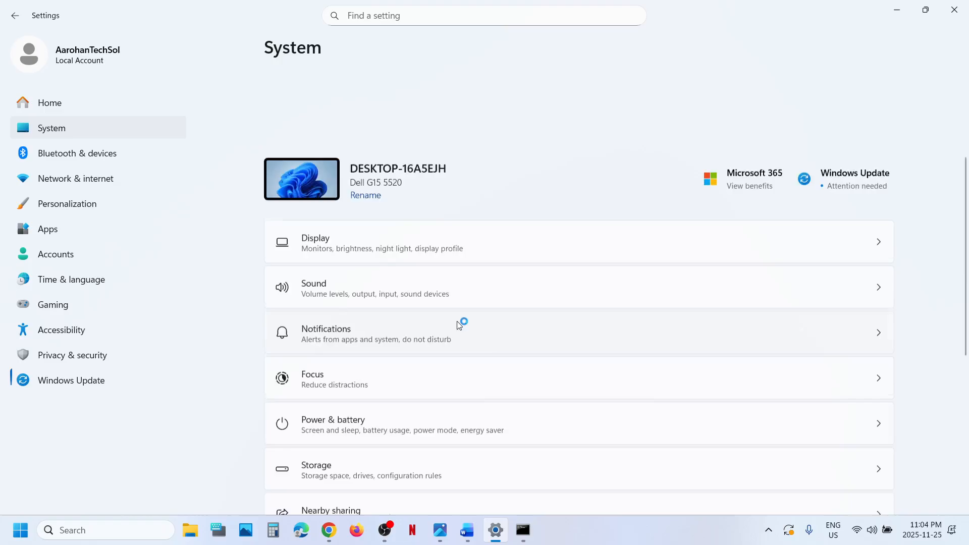
scroll(461, 322, down, 10)
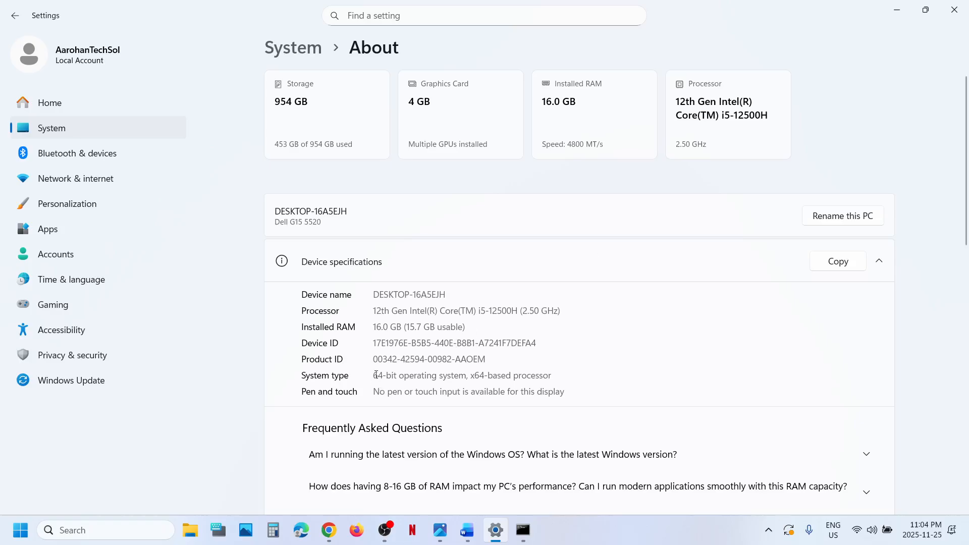
drag(374, 376, 552, 376)
click(897, 10)
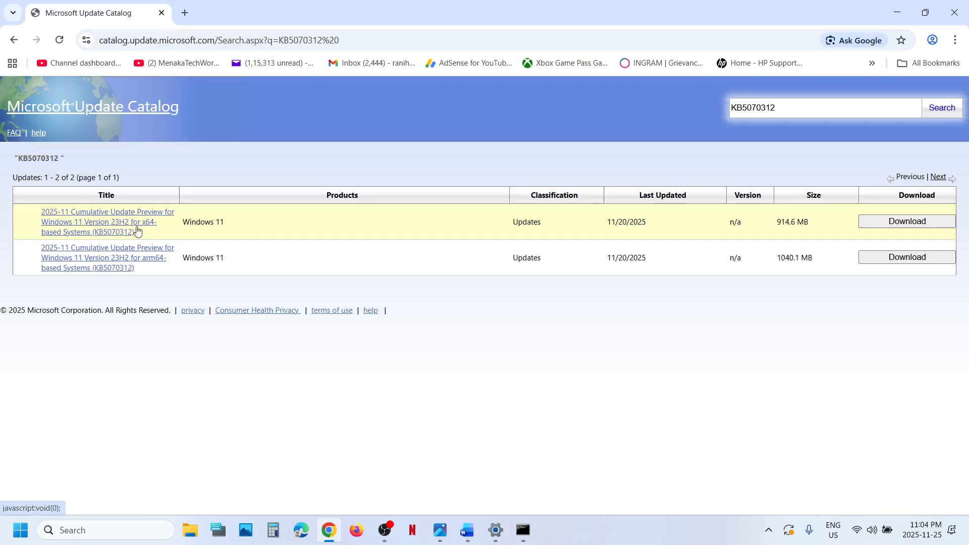
Download the KB5070312 .msu package for x64-based systems, check its download progress, and return to the catalog results.
click(895, 221)
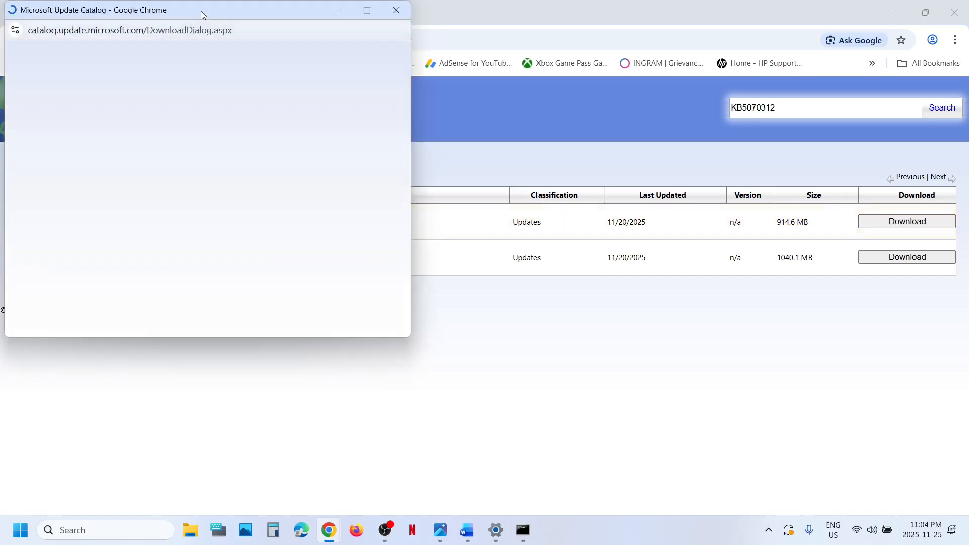
drag(201, 10, 435, 92)
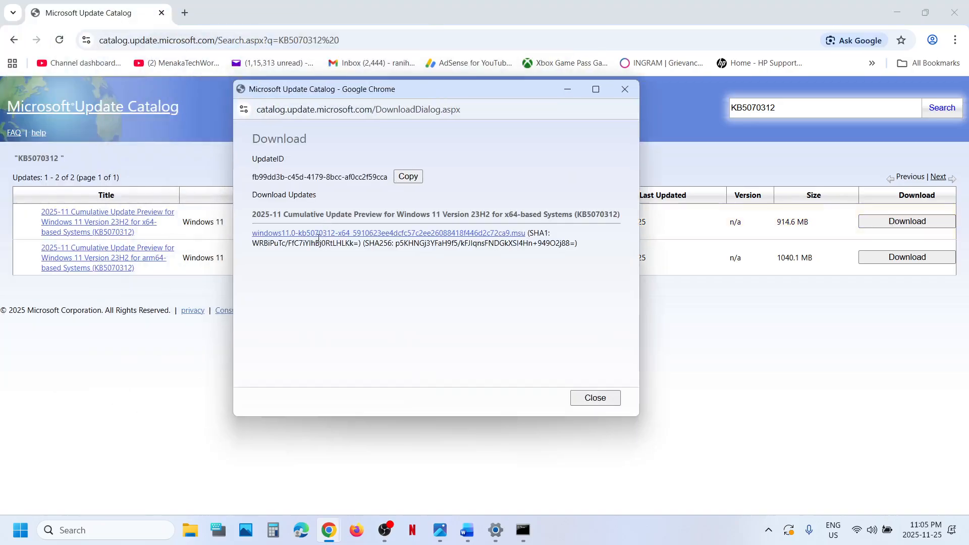
click(333, 235)
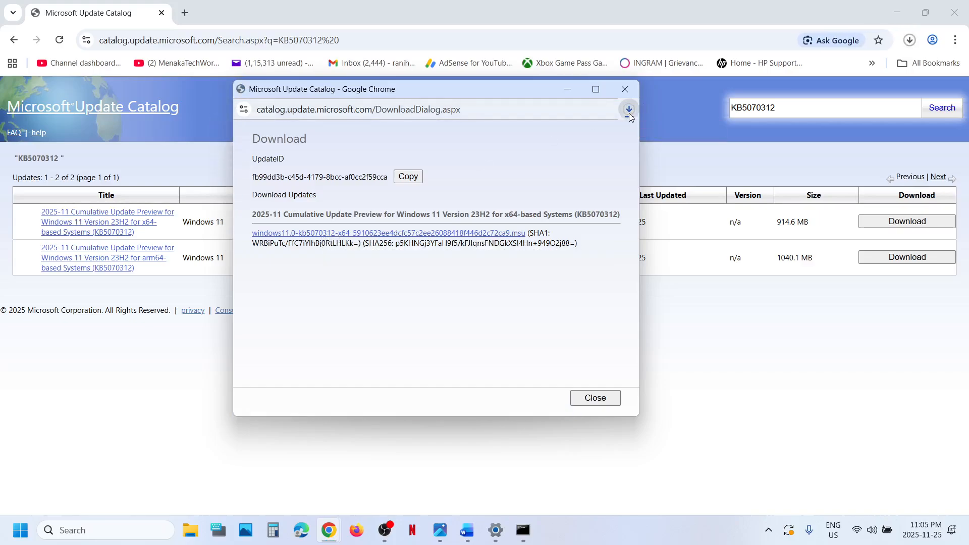
click(629, 109)
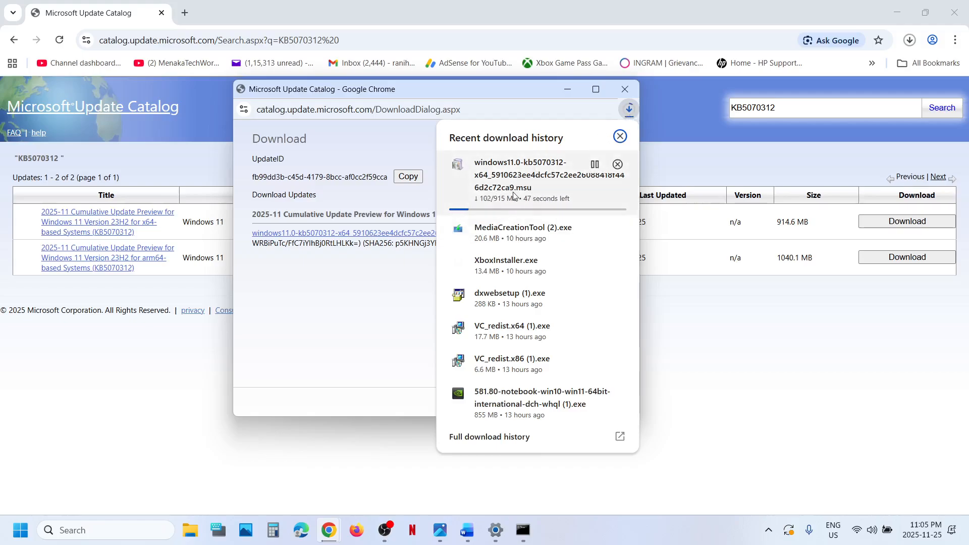
click(129, 447)
Bring up the computer's power options and dismiss them without restarting.
click(20, 530)
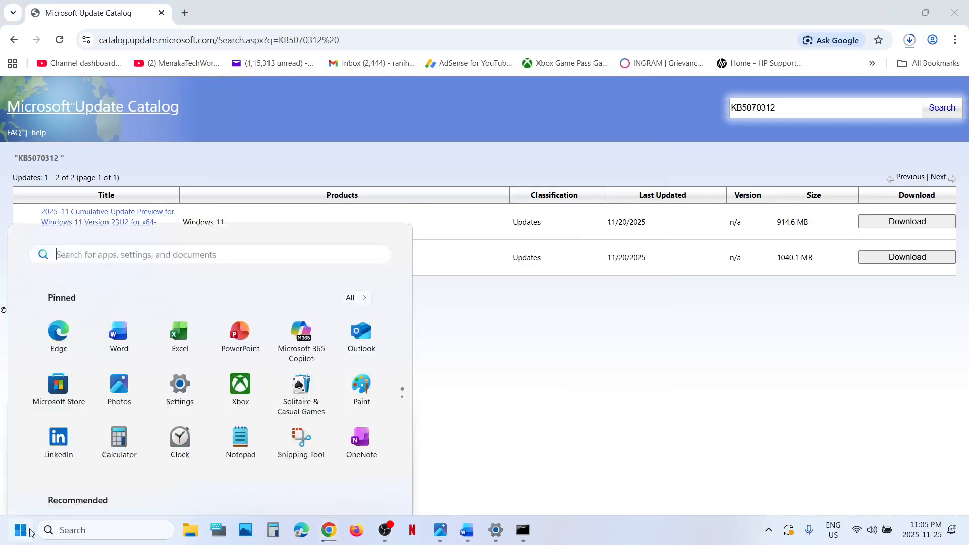
click(367, 486)
click(552, 436)
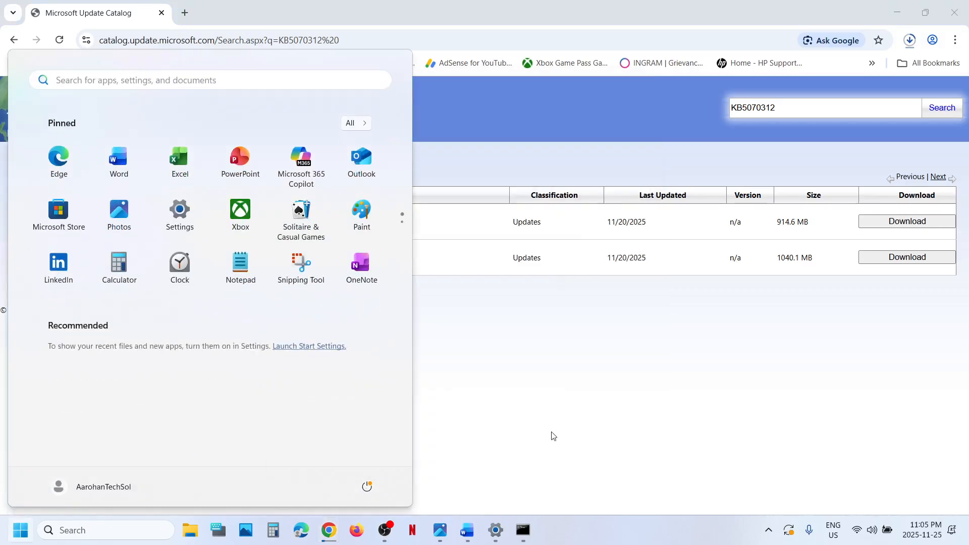
Look up Step 5 in the Word document and highlight the option name Fix Problems Using Windows Update.
click(469, 520)
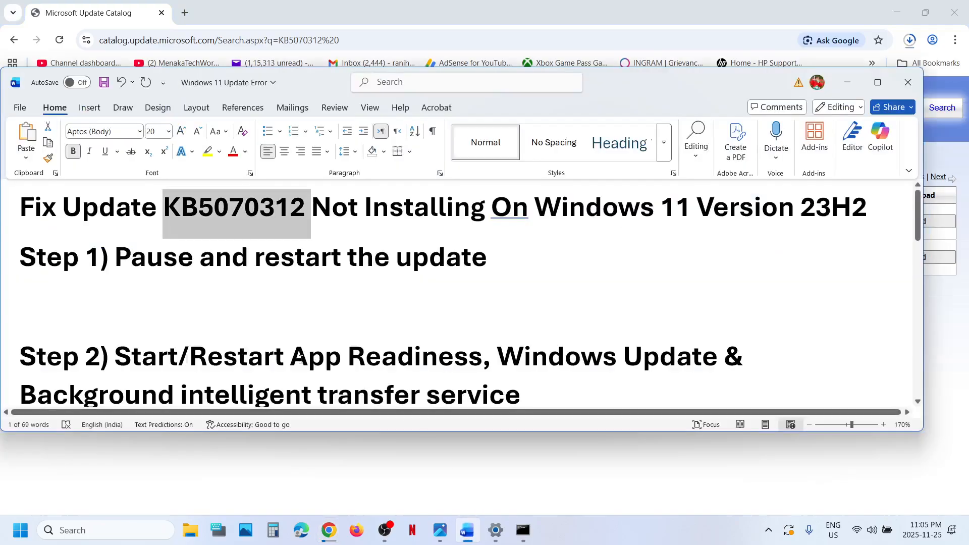
scroll(300, 359, down, 15)
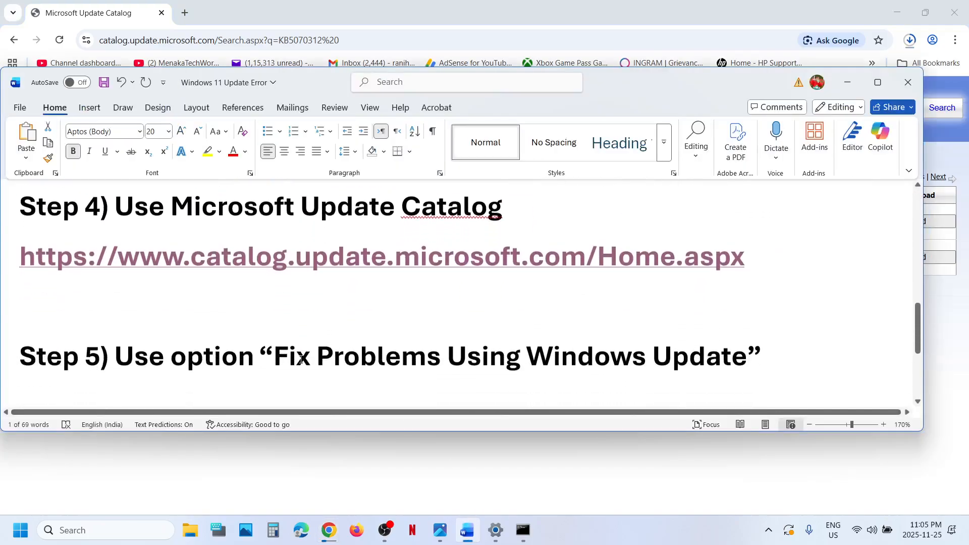
scroll(301, 360, down, 3)
drag(275, 281, 618, 291)
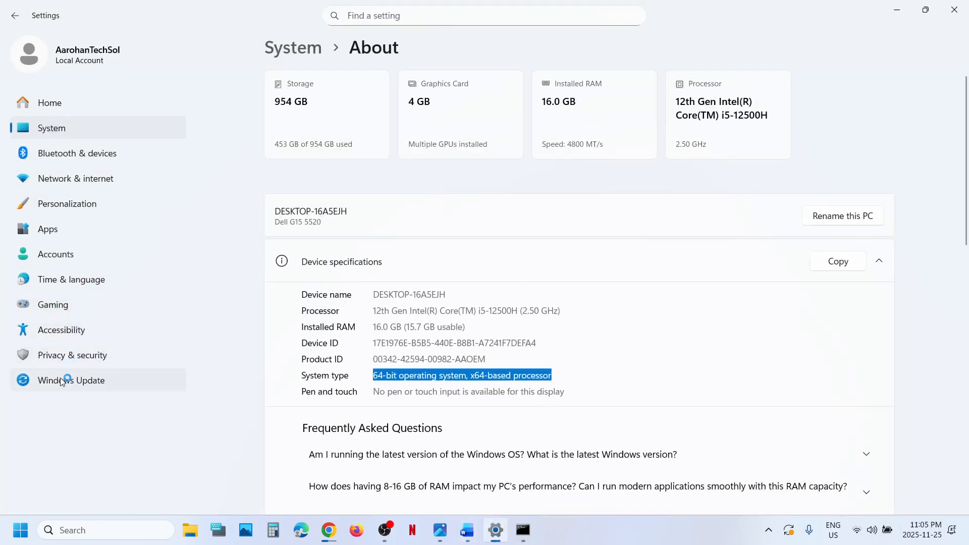
Open the Recovery settings from the advanced options of Windows Update in the Settings app.
click(62, 382)
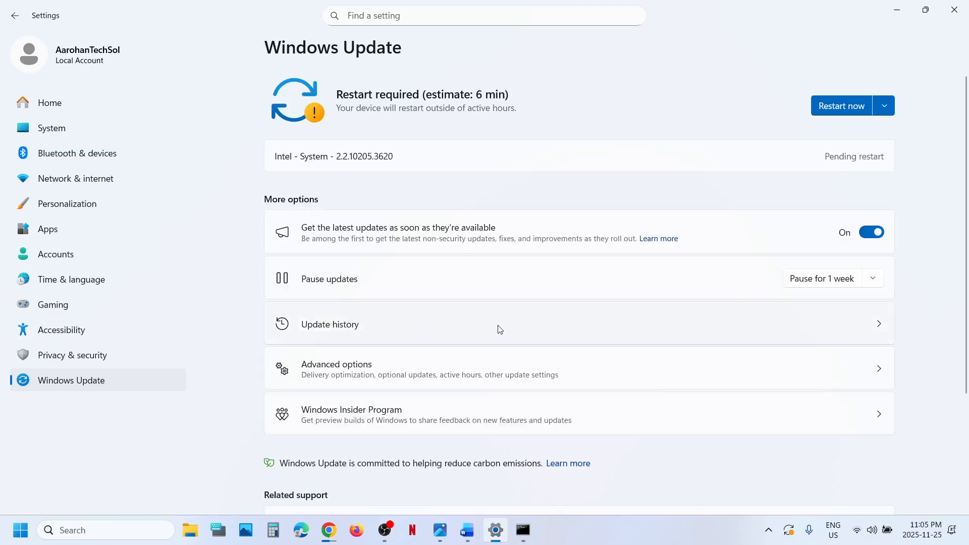
click(355, 372)
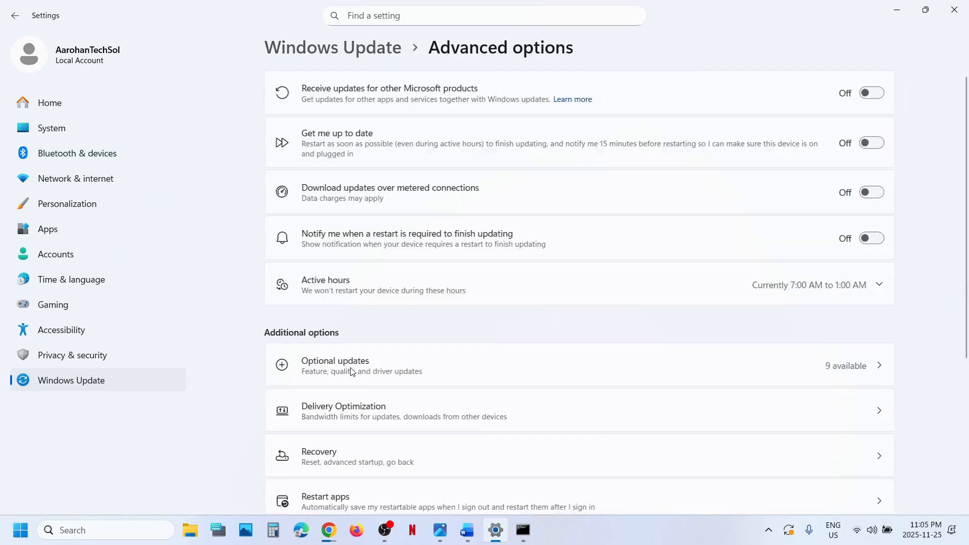
scroll(402, 355, down, 3)
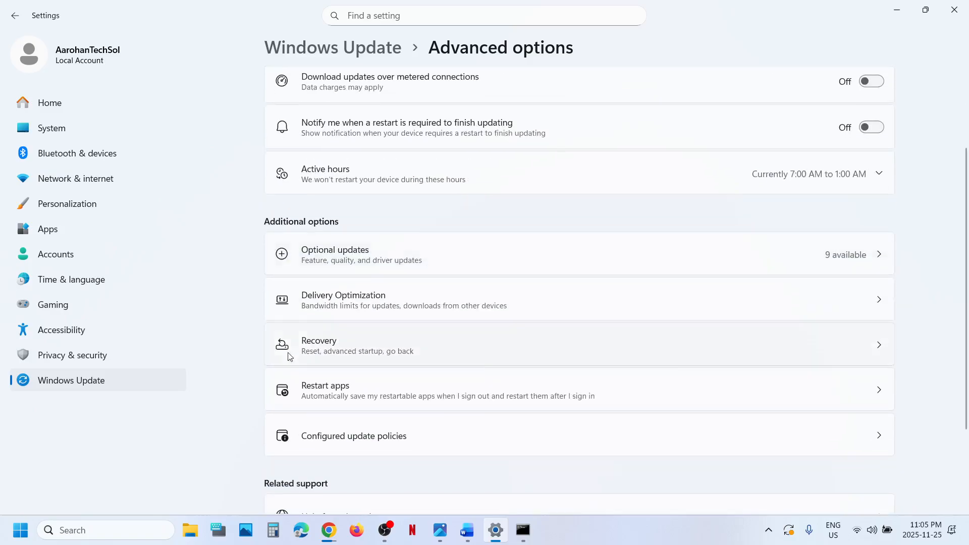
click(356, 358)
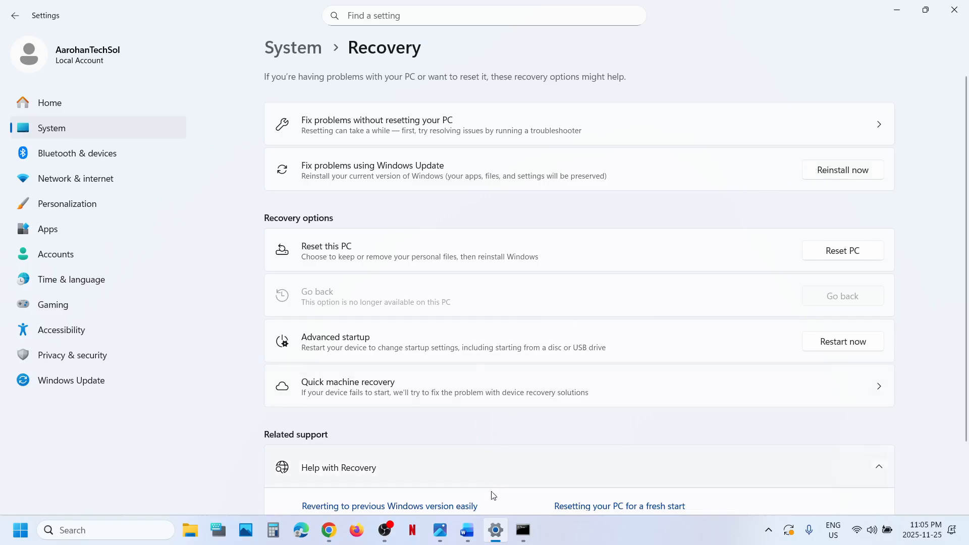
Look up Step 6 in the Word document and follow its link to the Microsoft Windows 11 download page.
click(467, 530)
scroll(297, 348, down, 3)
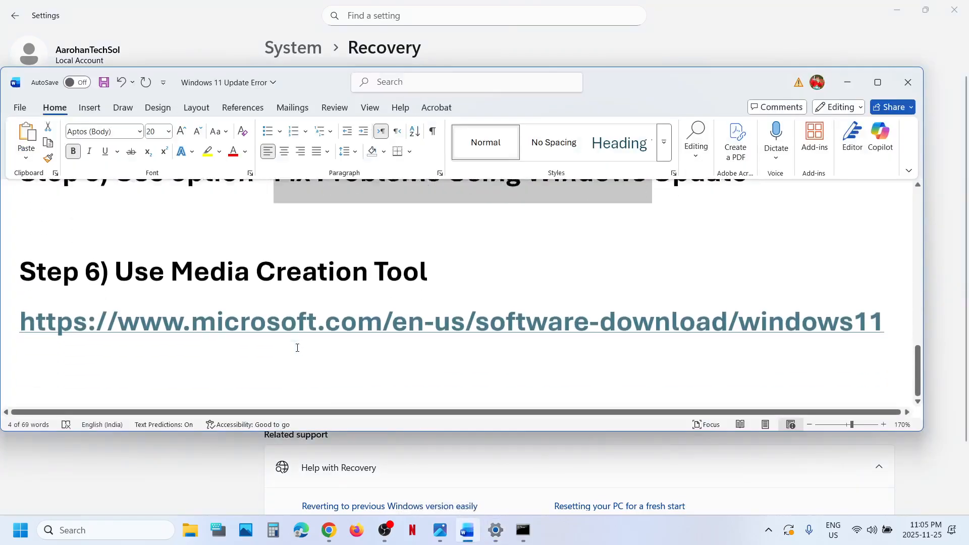
ctrl+click(326, 322)
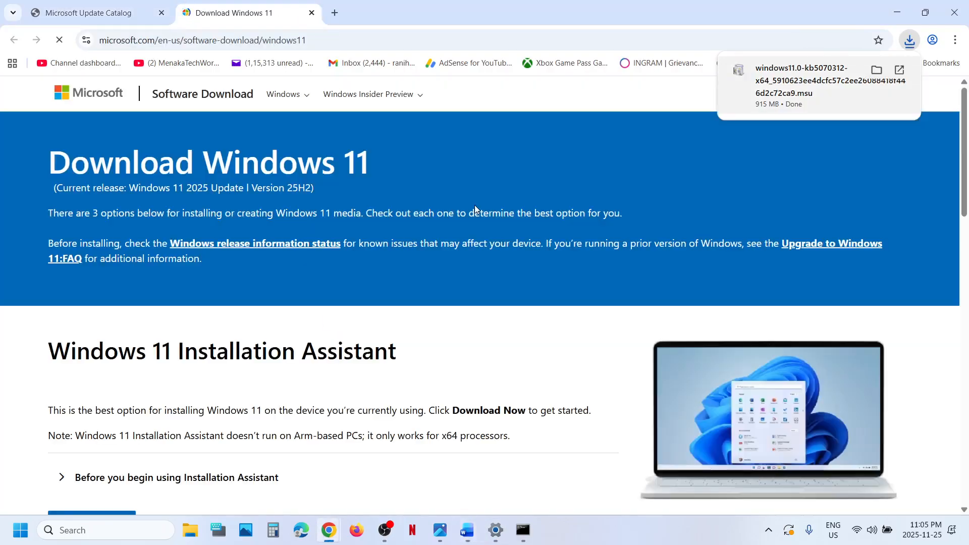
Download the media creation tool from the Create Windows 11 Installation Media section and check the recent download history.
scroll(397, 310, down, 9)
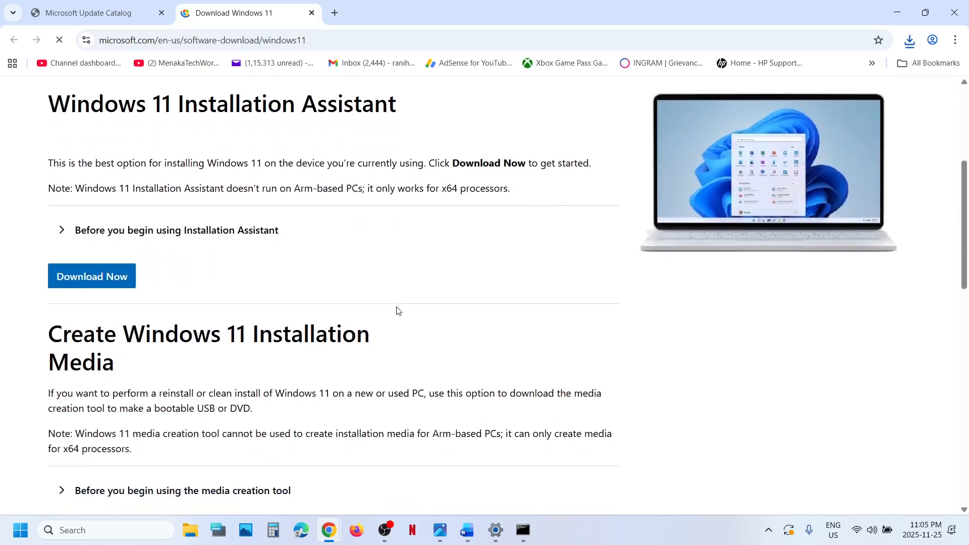
scroll(397, 310, down, 2)
scroll(354, 296, up, 1)
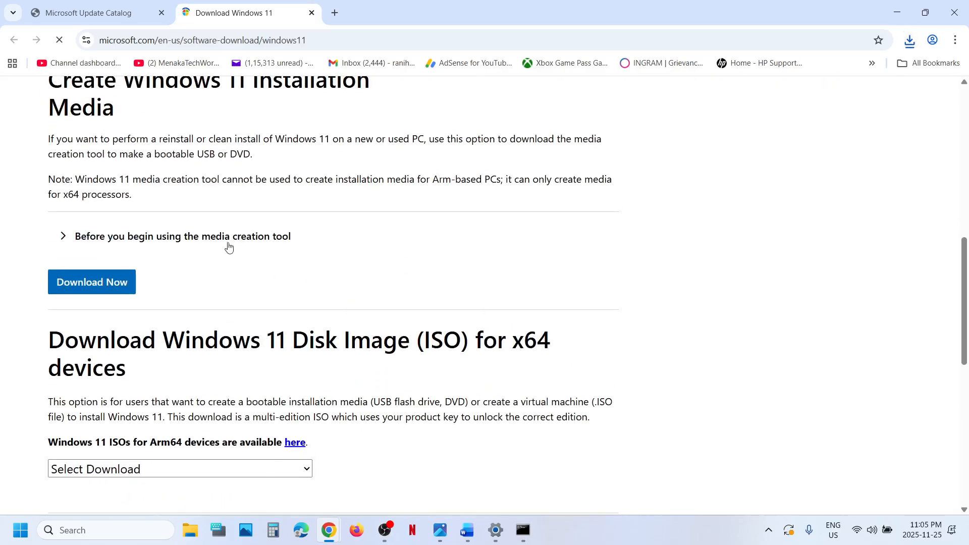
click(87, 286)
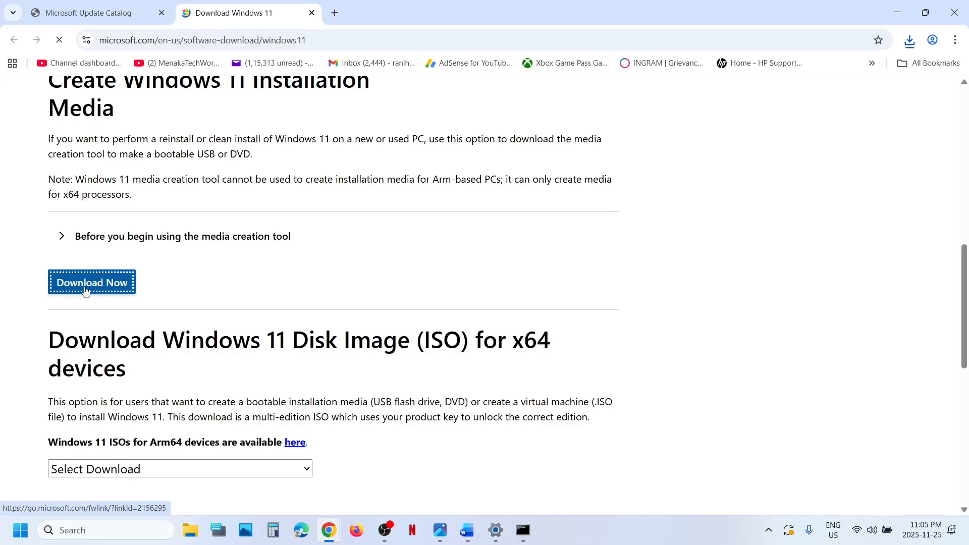
click(909, 40)
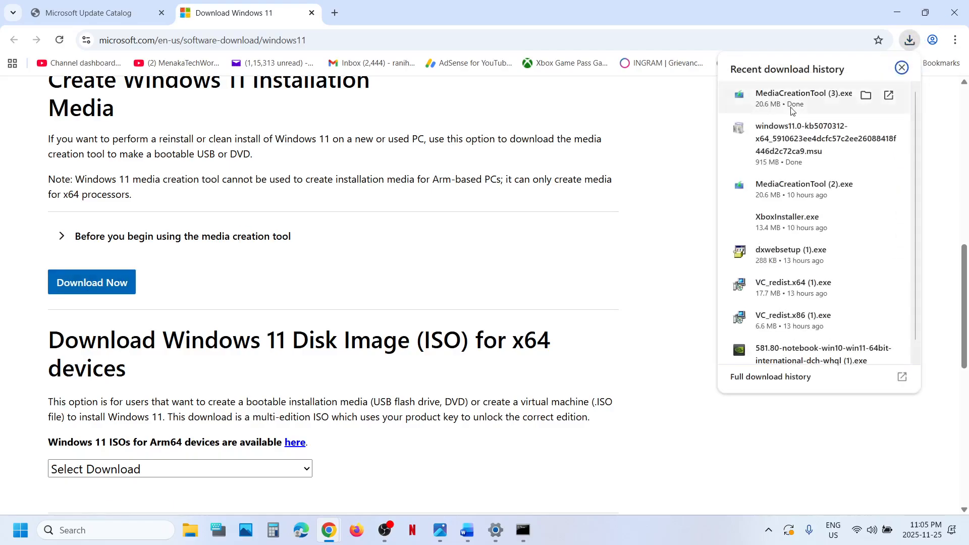
Switch to Photos and review the screenshots of creating a Windows 11 ISO file with the media creation tool, through 7.png.
click(440, 530)
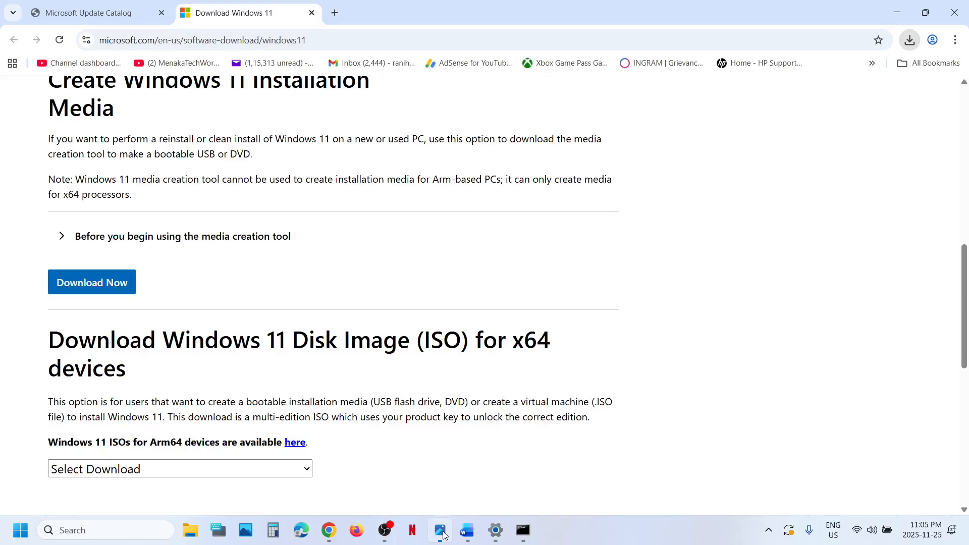
key(Right)
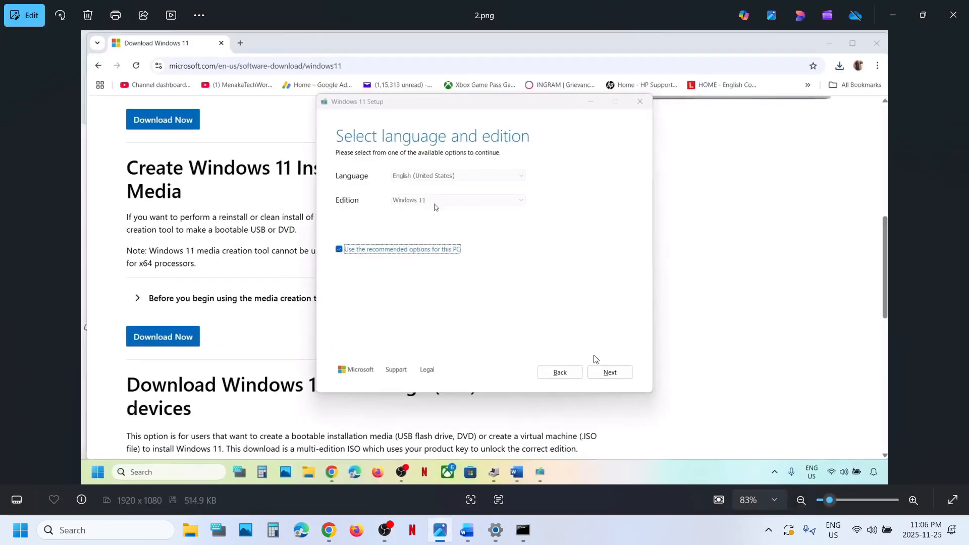
key(Right)
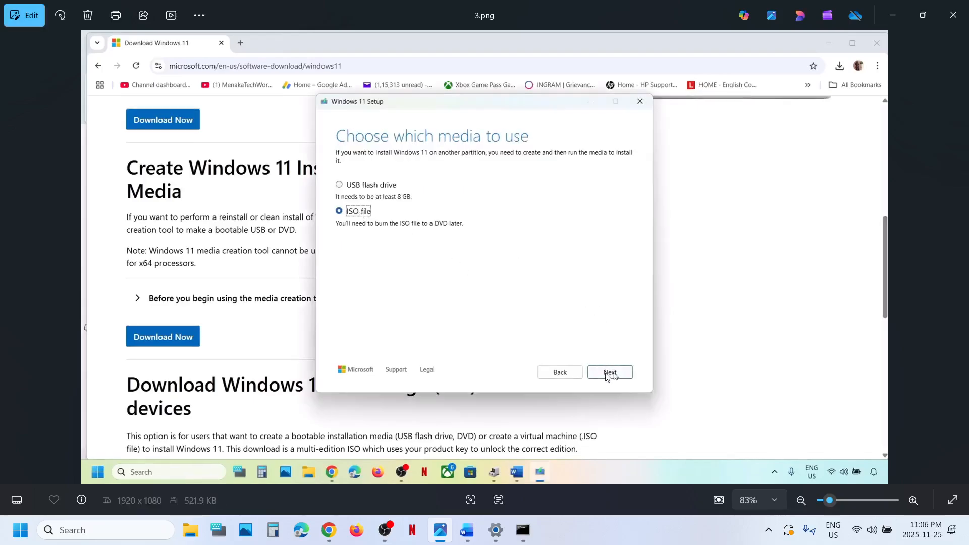
key(Right)
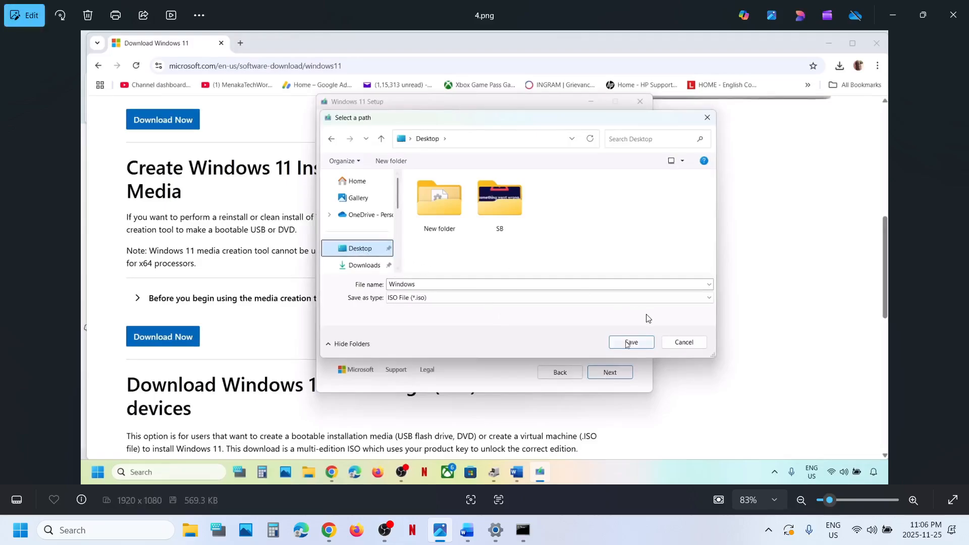
key(Right)
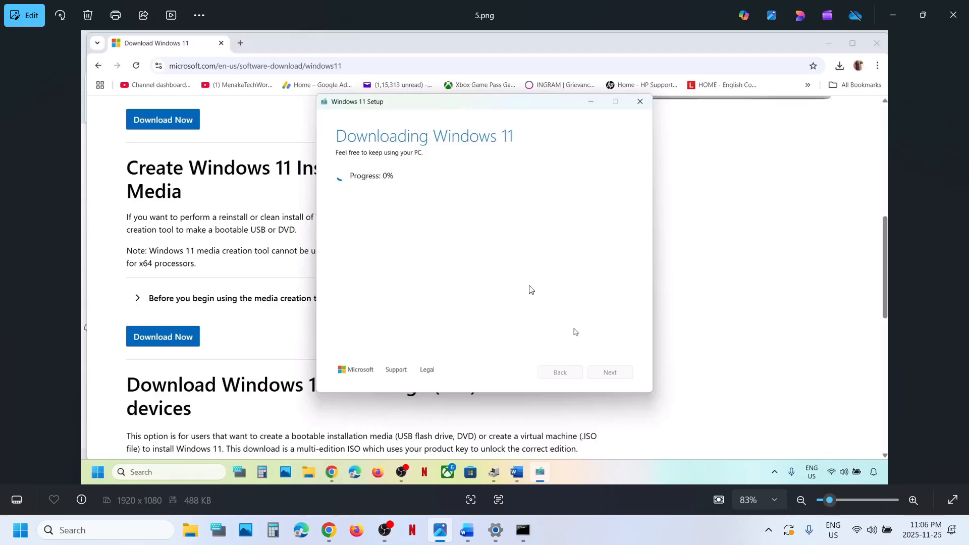
key(Right)
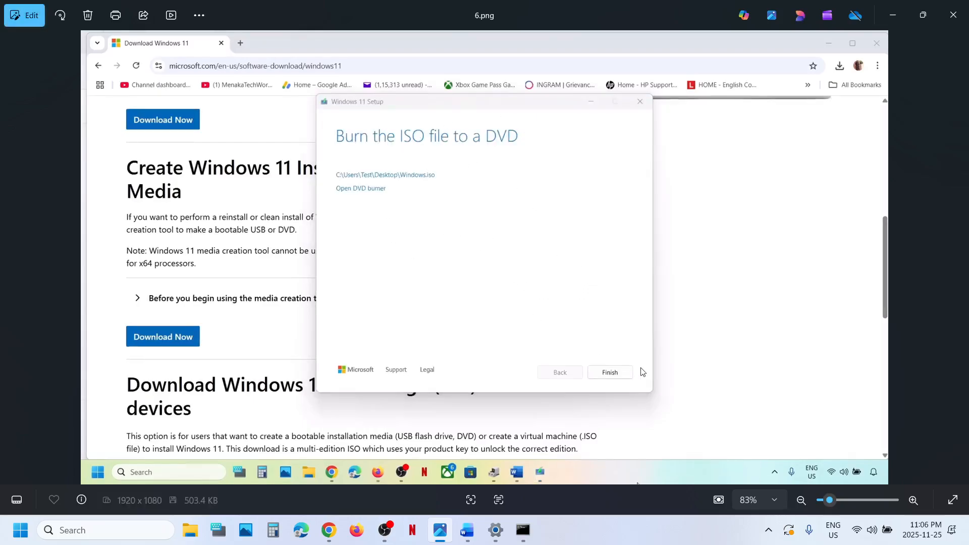
key(Right)
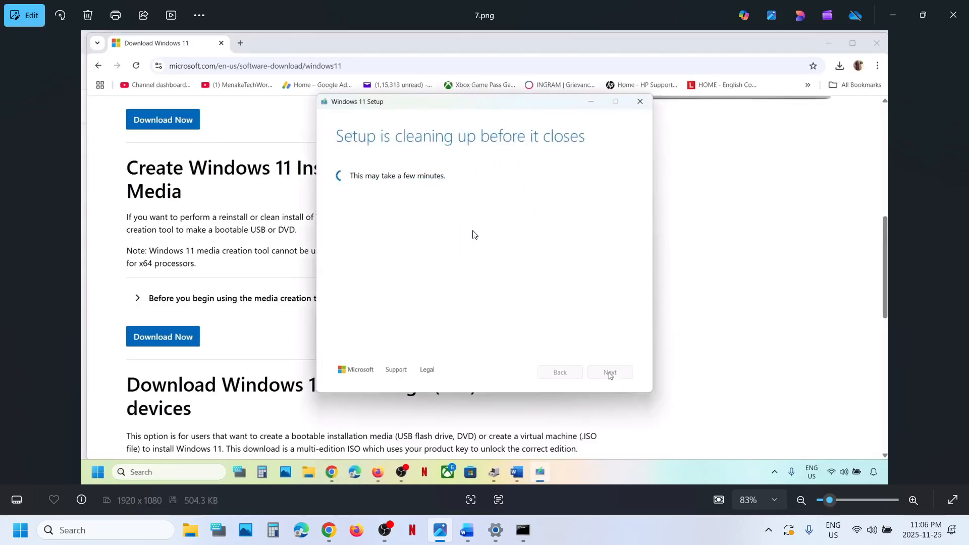
Review screenshots 8.png to 13.png on running setup from the ISO, accepting the license terms and keeping personal files and apps.
key(Right)
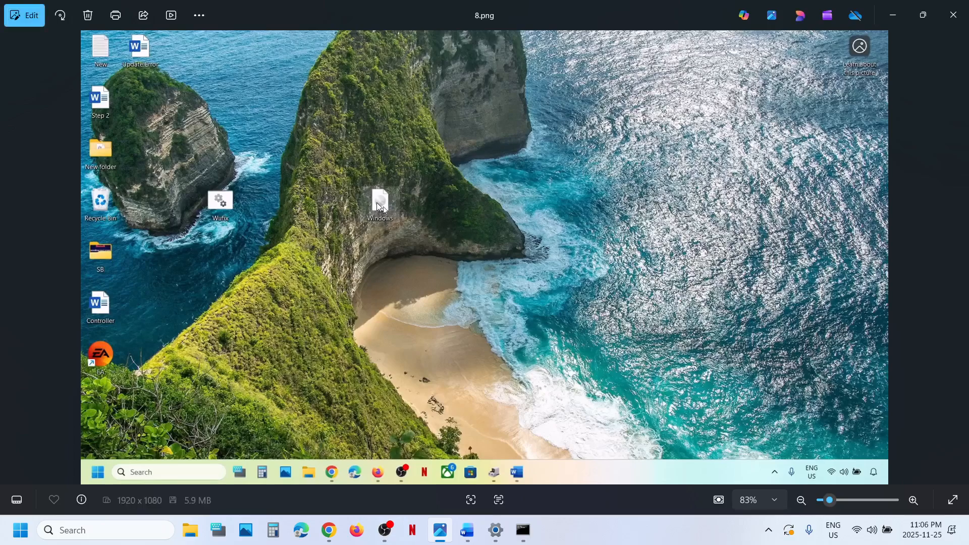
key(Right)
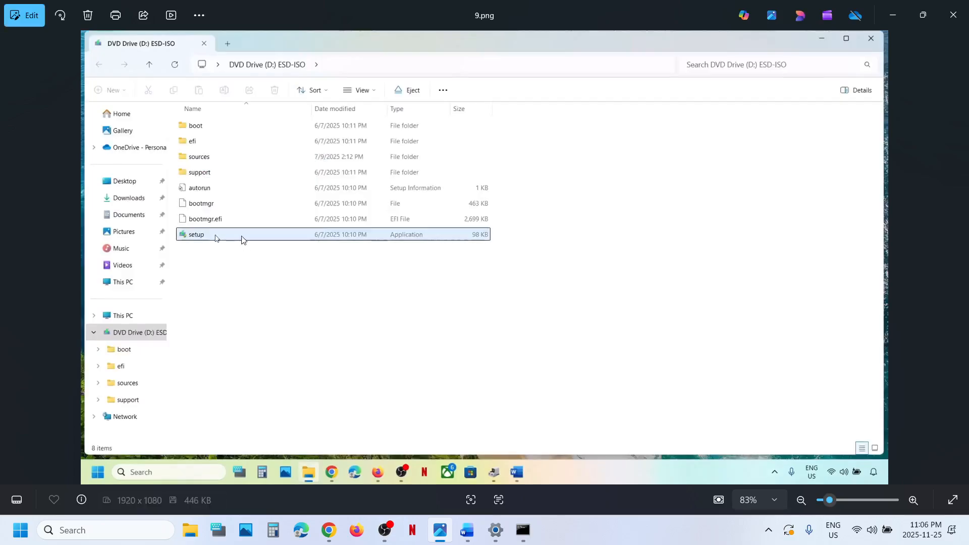
key(Right)
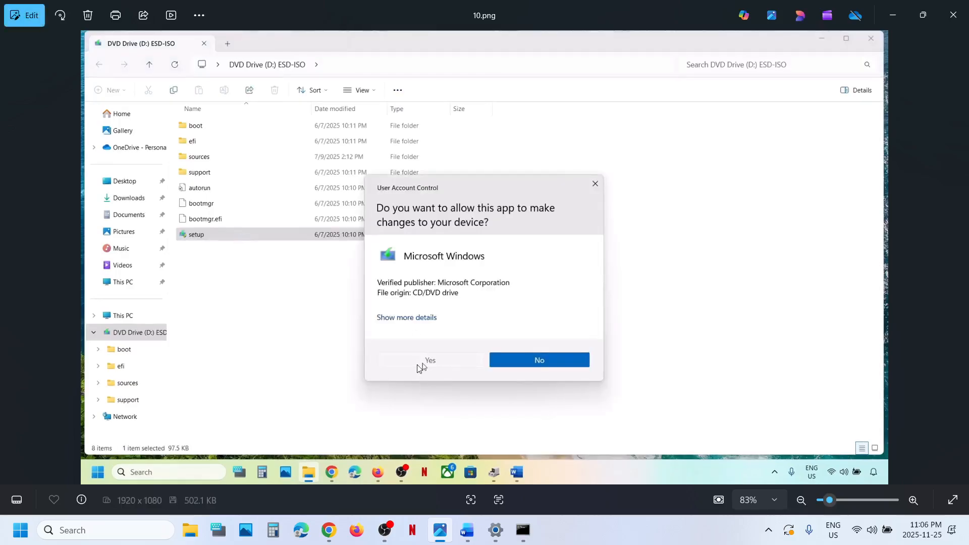
key(Right)
key(Right)
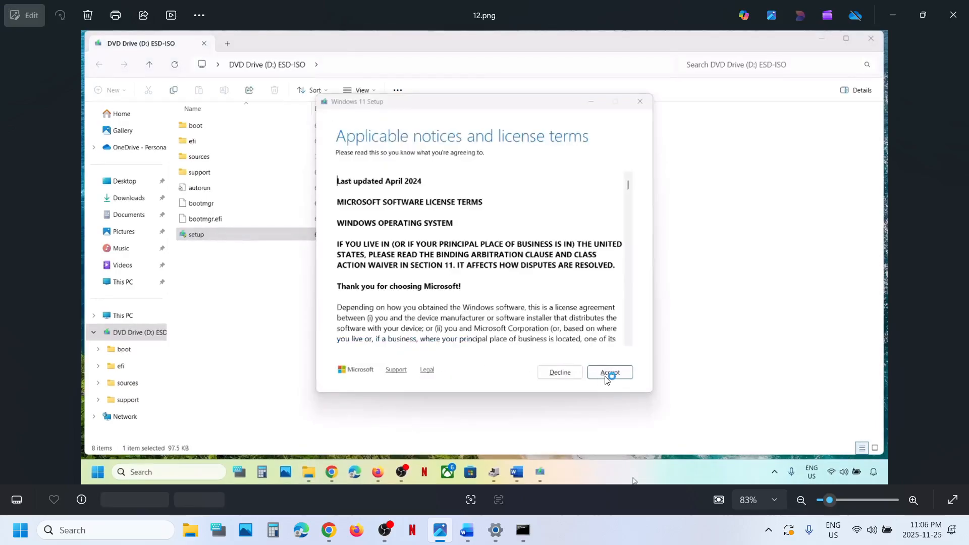
key(Right)
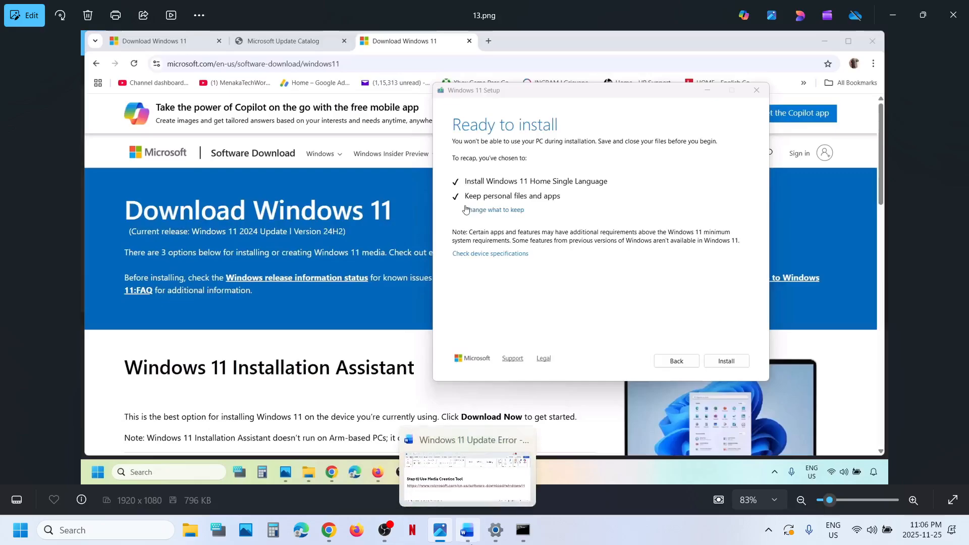
Return to the title of the Word document, highlight the update number KB5070312, and dismiss the selection.
click(467, 530)
scroll(364, 281, up, 15)
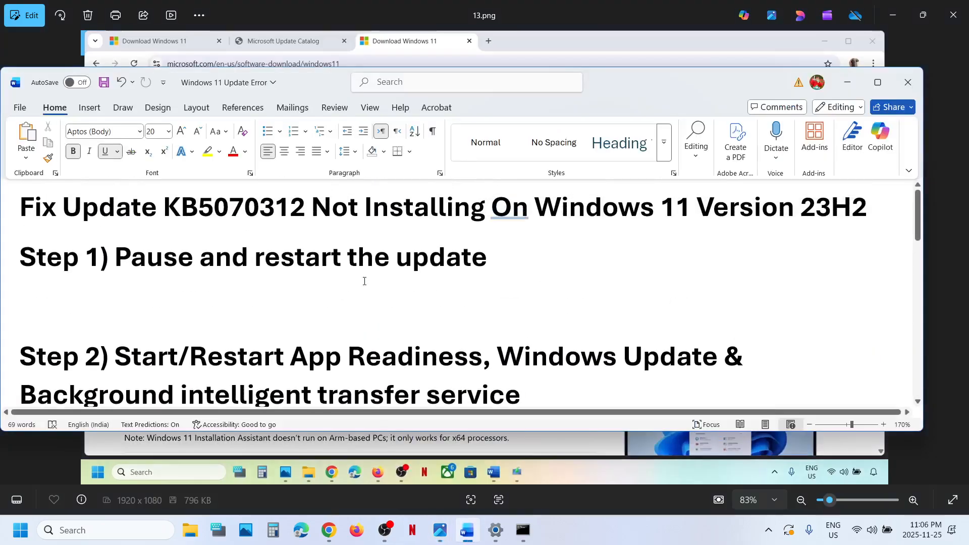
drag(172, 204, 291, 209)
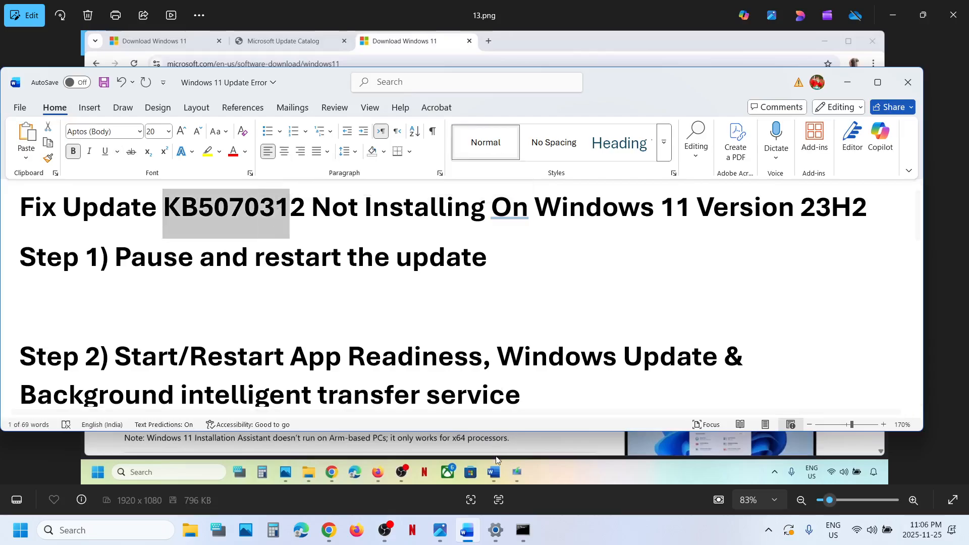
click(558, 526)
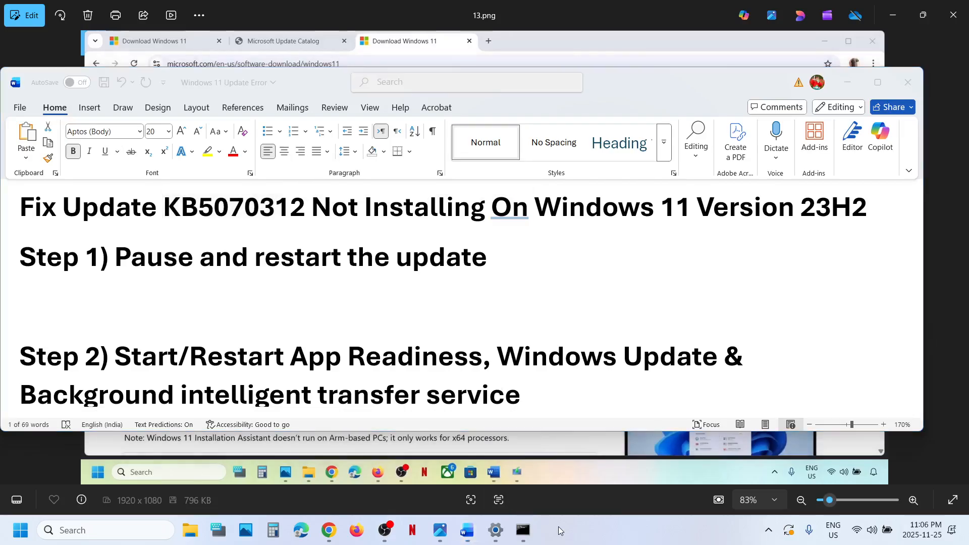